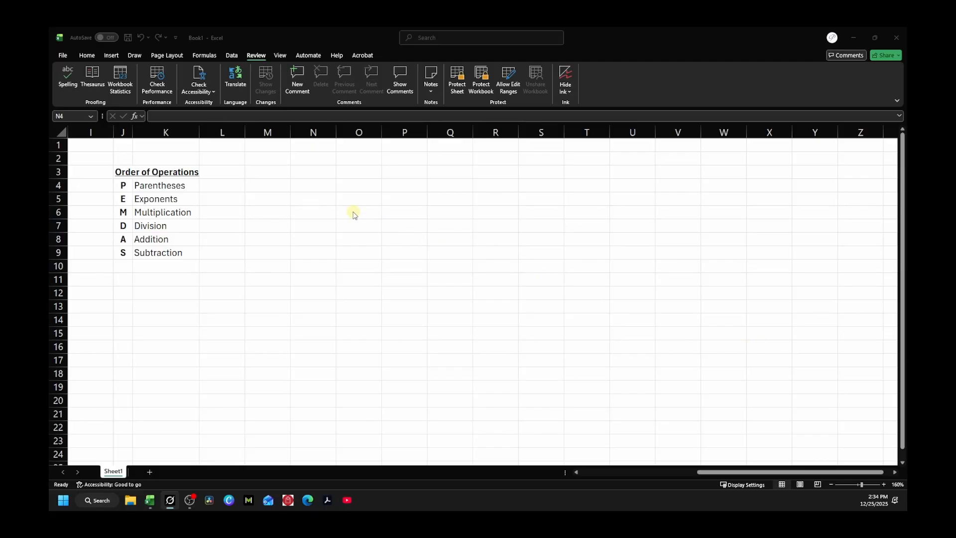
# Step: Enter 5+3 without an equals sign in N6 so it stays as text
pyautogui.click(314, 211)
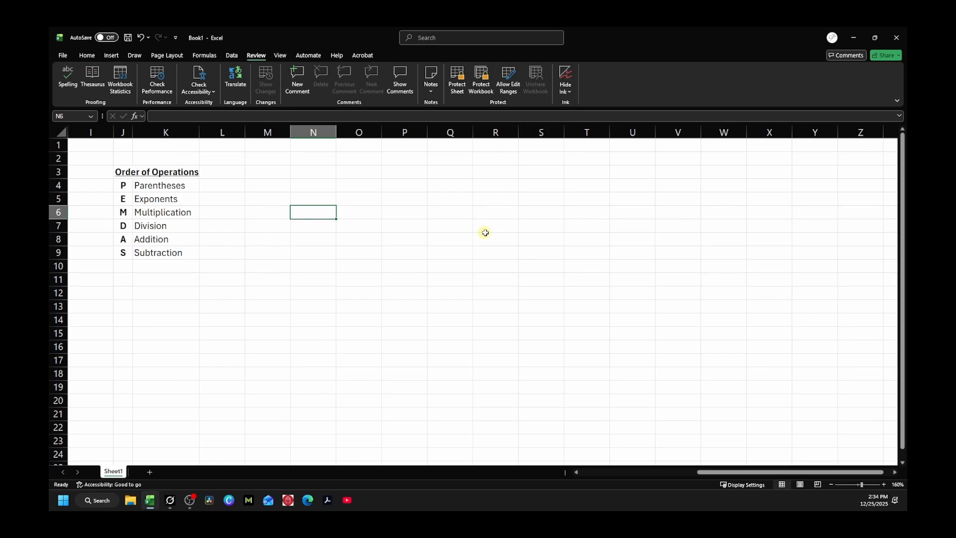
pyautogui.write('5+')
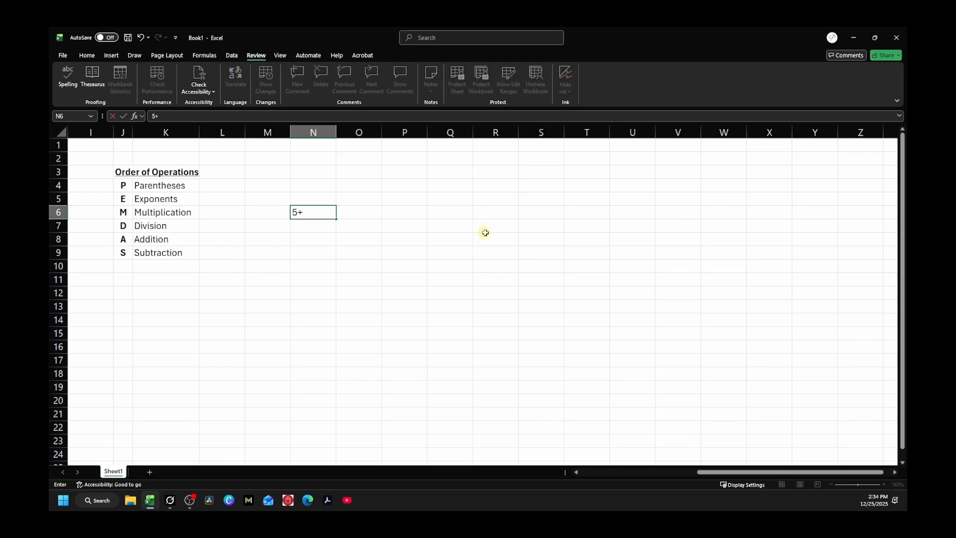
pyautogui.write('3')
pyautogui.press('Return')
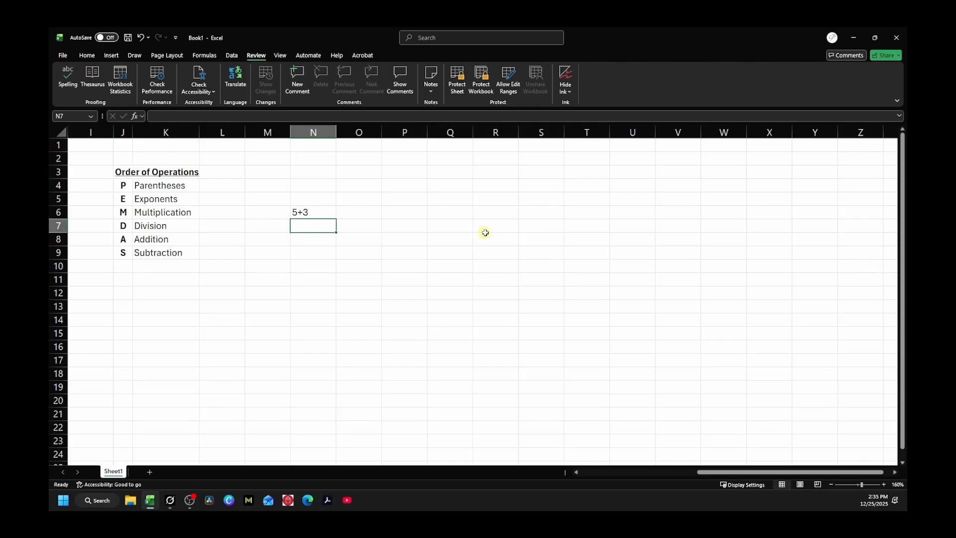
# Step: Enter the formula =5+3 in N7, then re-edit and recommit it so it shows 8
pyautogui.write('=')
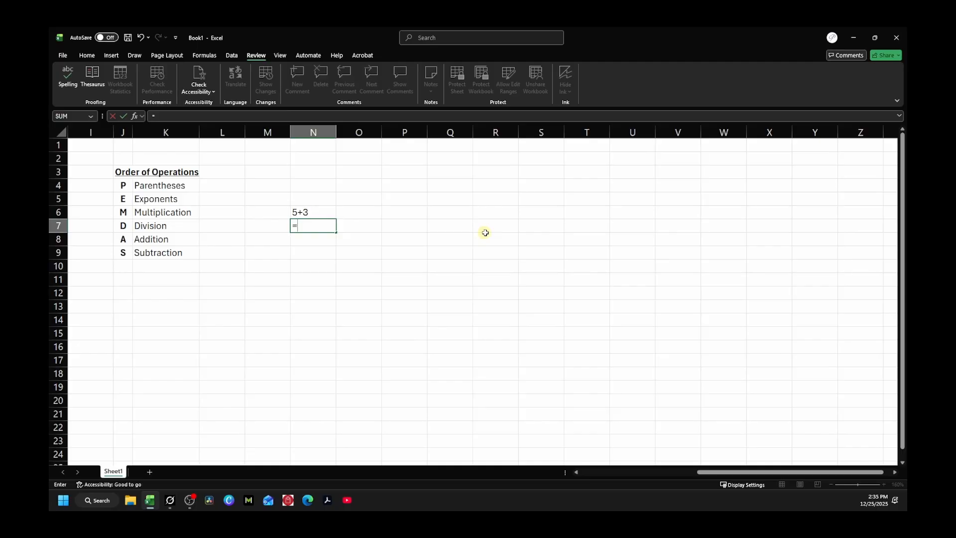
pyautogui.write('5+3')
pyautogui.press('Return')
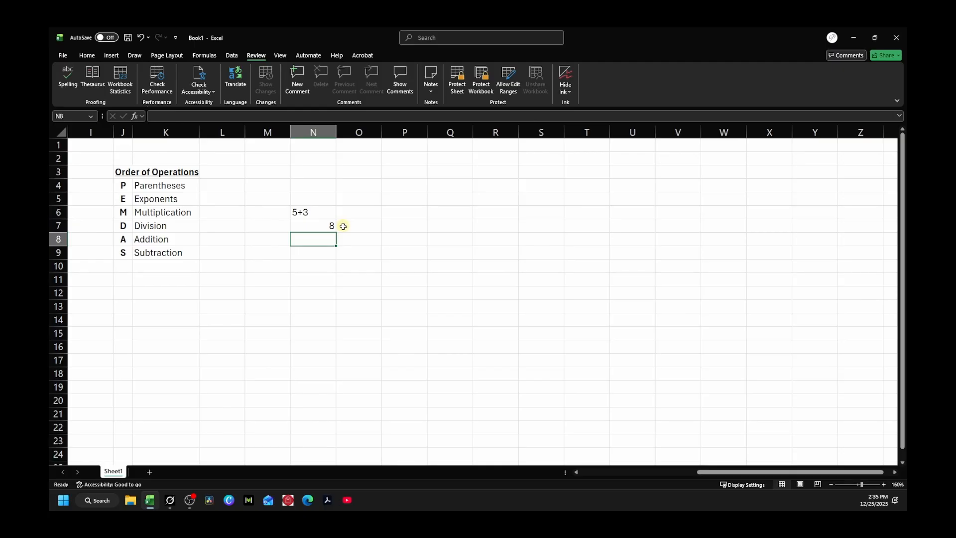
pyautogui.click(318, 225)
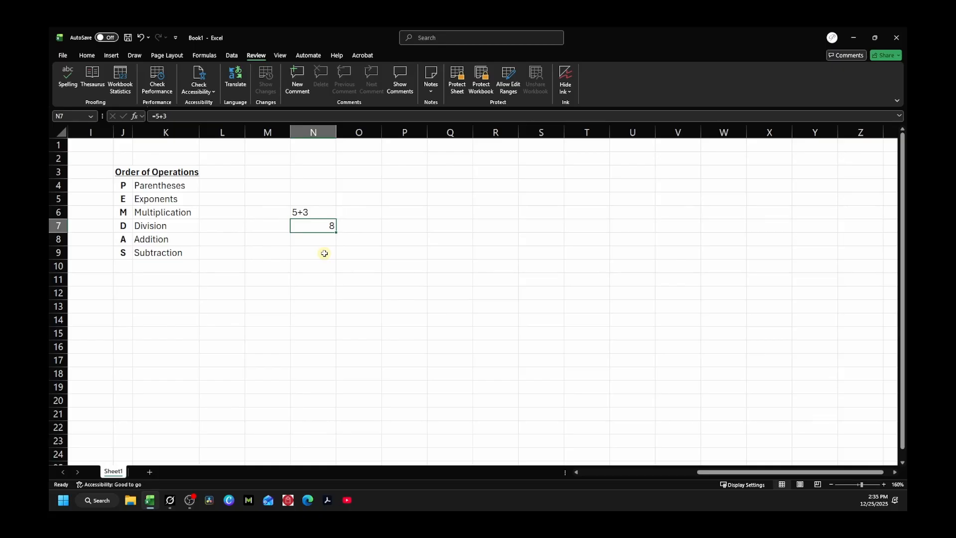
pyautogui.click(177, 116)
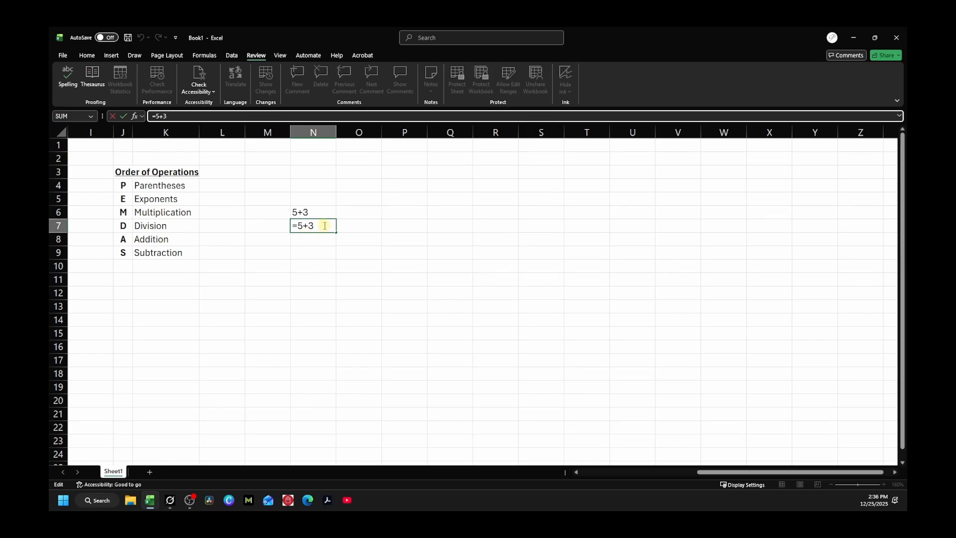
pyautogui.press('Return')
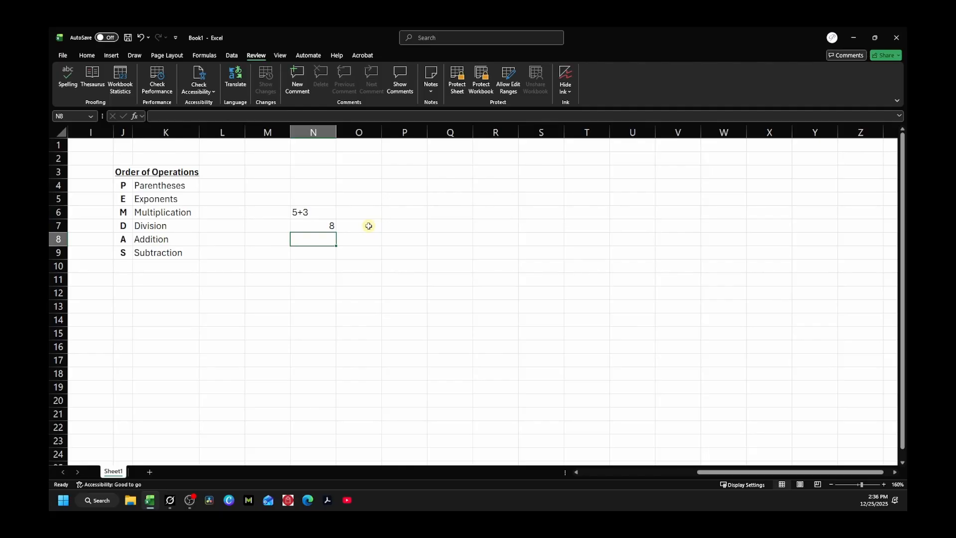
# Step: Replace the text 10*5 in N8 with the formula =10*5, showing 50
pyautogui.write('10')
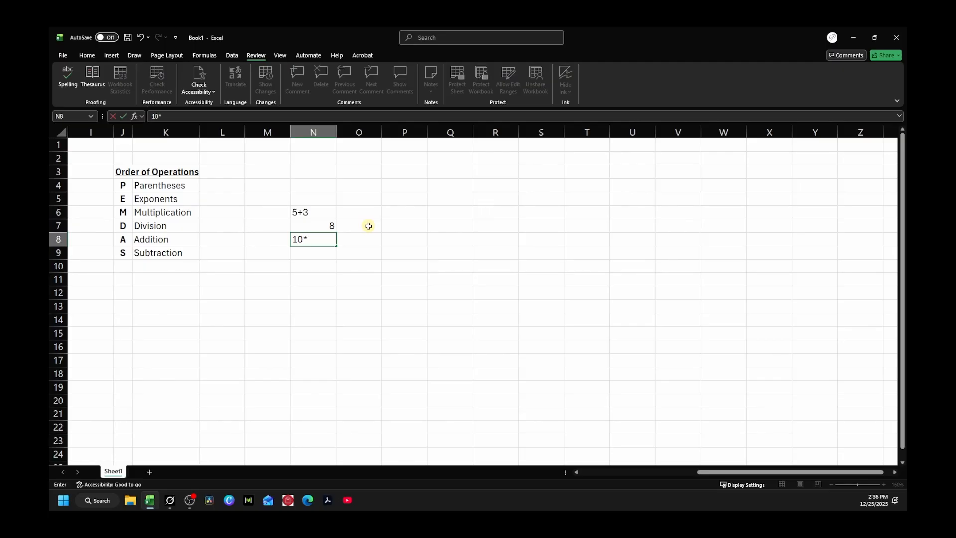
pyautogui.write('*5')
pyautogui.press('Left')
pyautogui.press('Left')
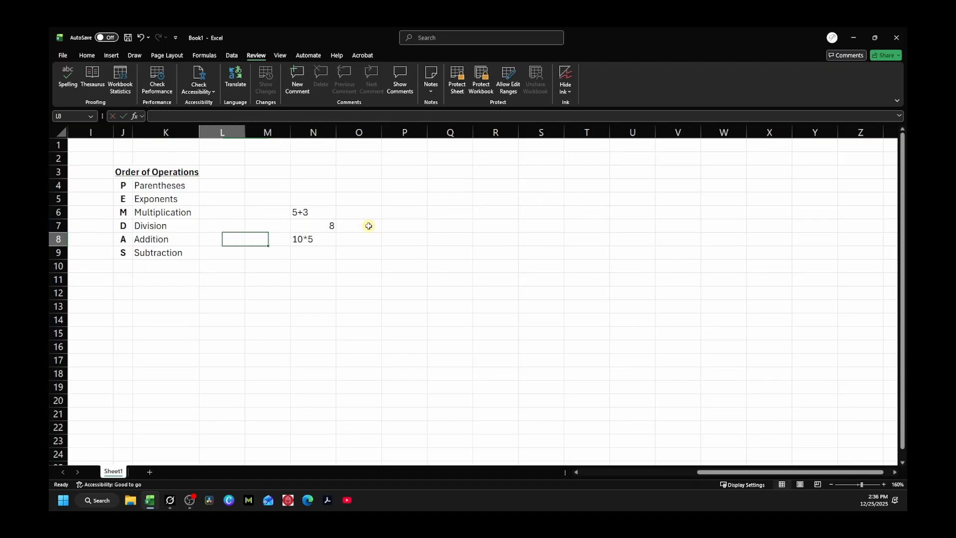
pyautogui.press('Right')
pyautogui.press('Right')
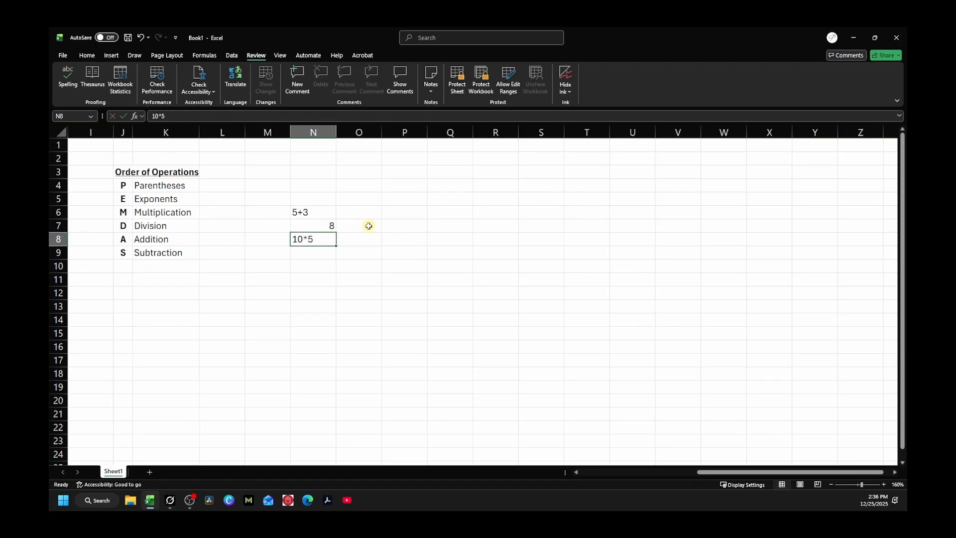
pyautogui.write('=')
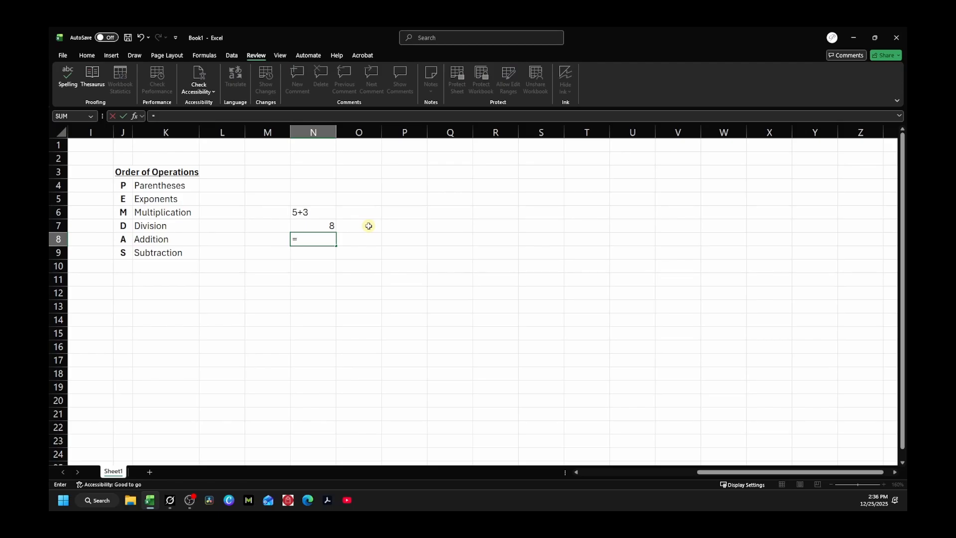
pyautogui.write('10*5')
pyautogui.press('Return')
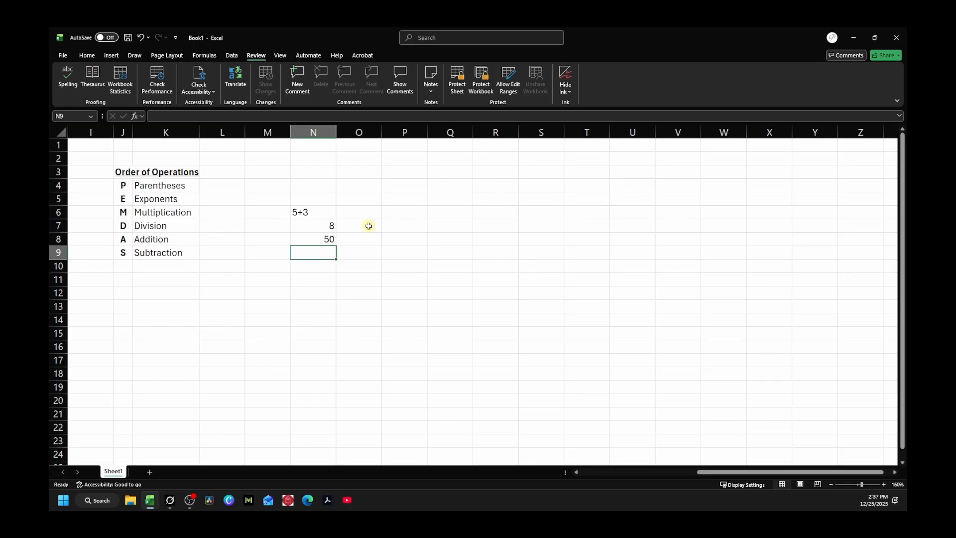
# Step: Enter =10/5 in N9 (showing 2) and =15-8 in N10 (showing 7)
pyautogui.write('=')
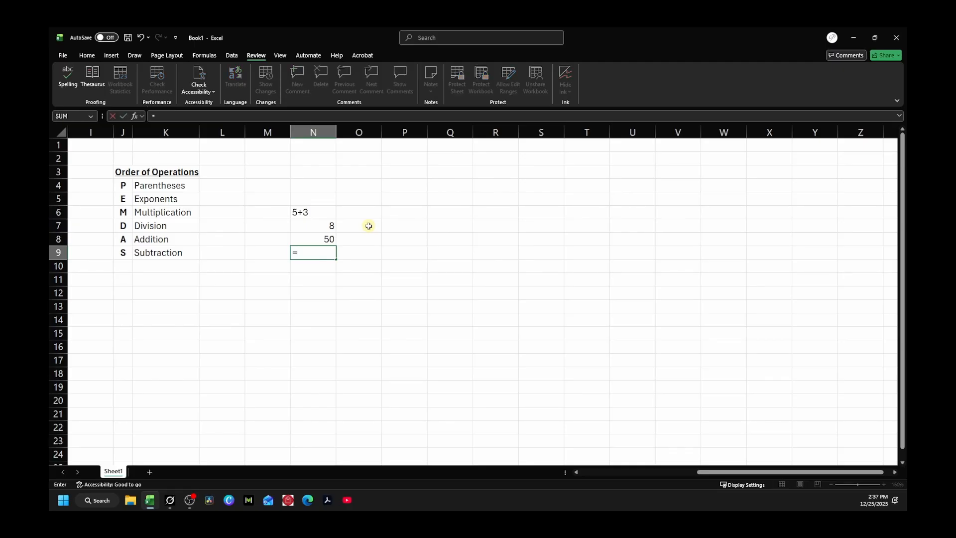
pyautogui.write('10/')
pyautogui.write('5')
pyautogui.press('Return')
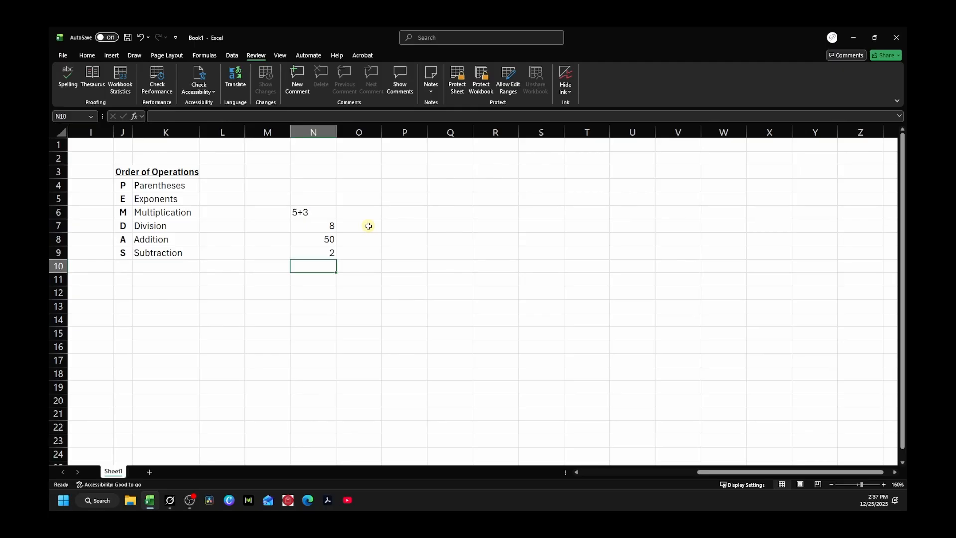
pyautogui.write('15')
pyautogui.press('BackSpace')
pyautogui.press('BackSpace')
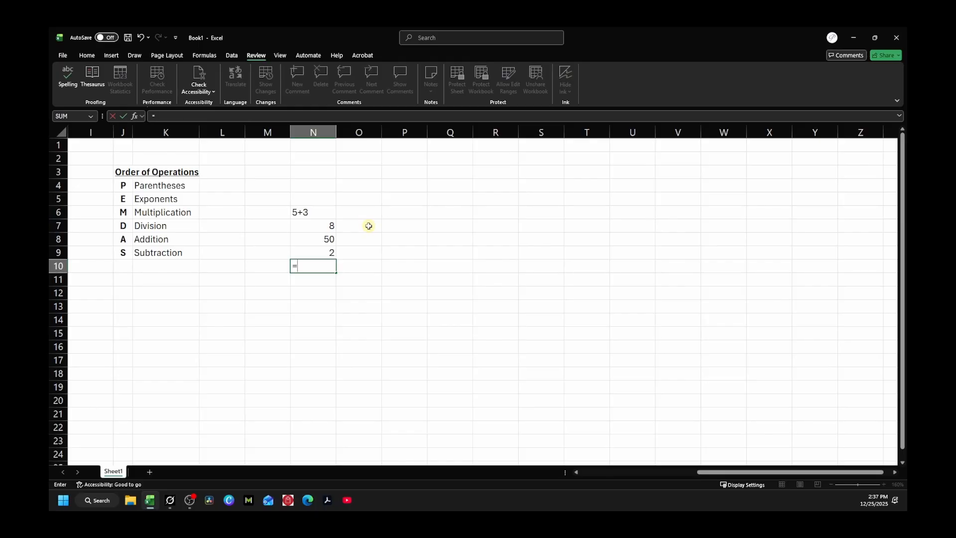
pyautogui.write('=15-8')
pyautogui.press('Return')
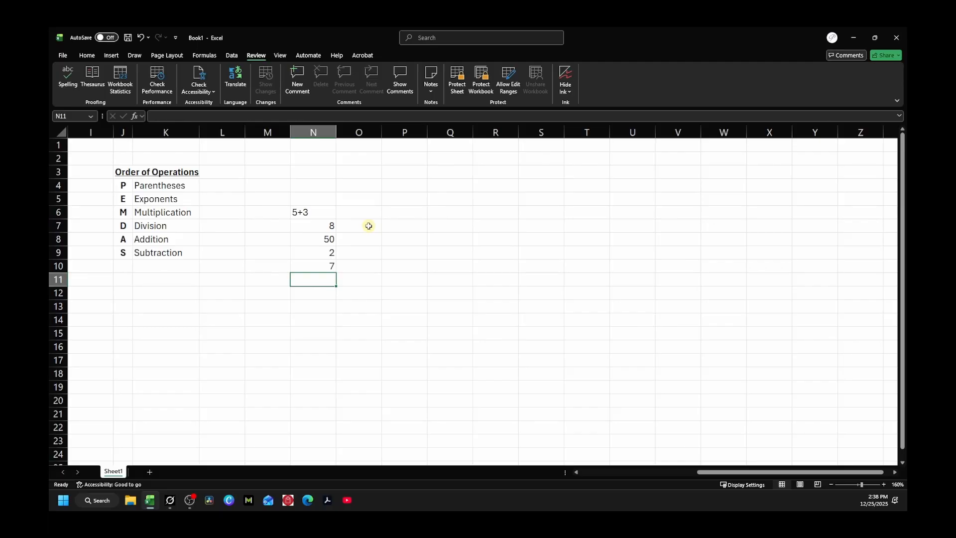
# Step: Review the formulas in N7–N10, then select N6:N10 to read their sum of 67
pyautogui.click(320, 266)
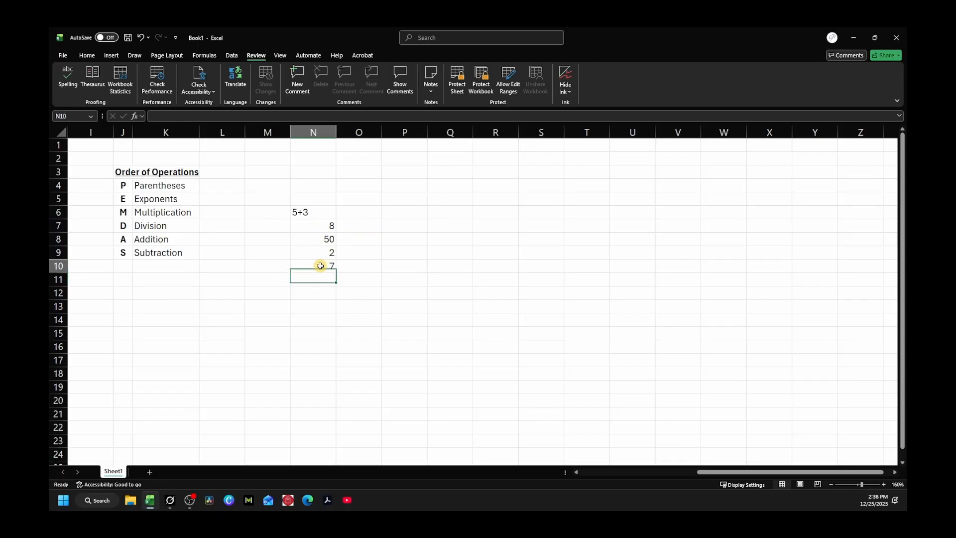
pyautogui.press('Up')
pyautogui.press('Up')
pyautogui.press('Up')
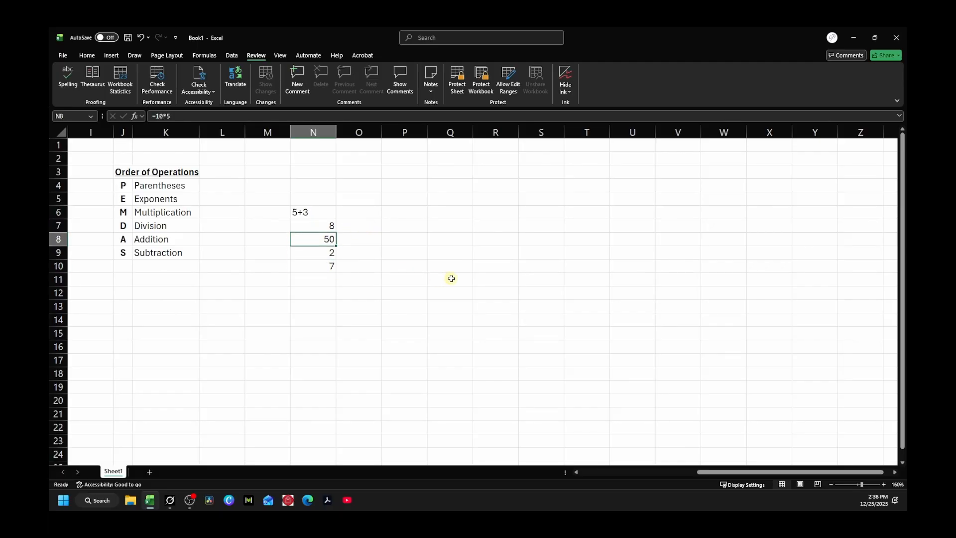
pyautogui.press('Down')
pyautogui.press('Down')
pyautogui.press('Down')
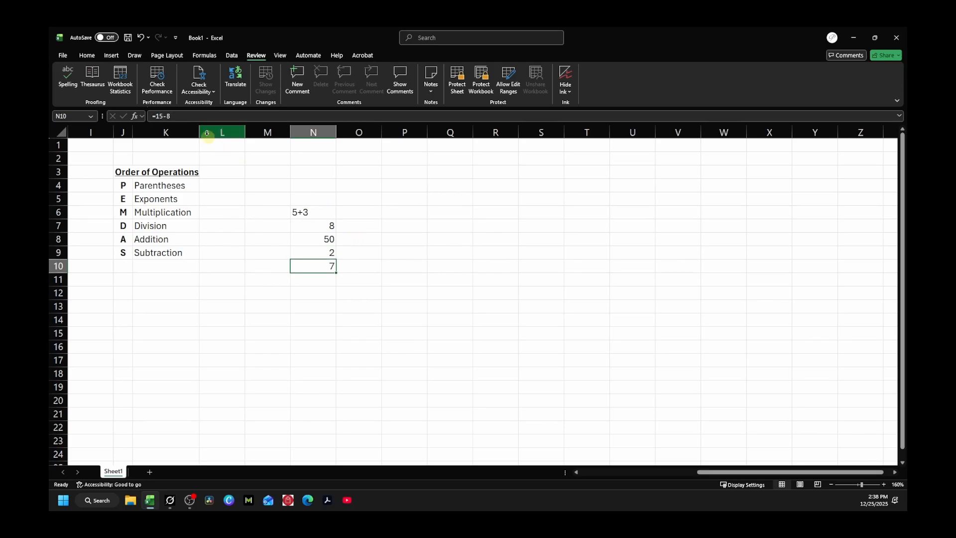
pyautogui.press('Up')
pyautogui.press('Up')
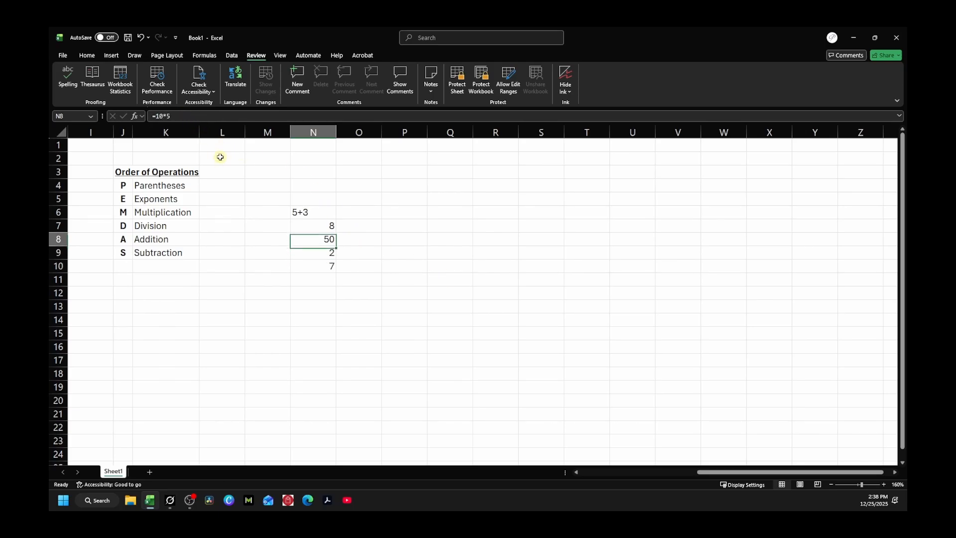
pyautogui.press('Up')
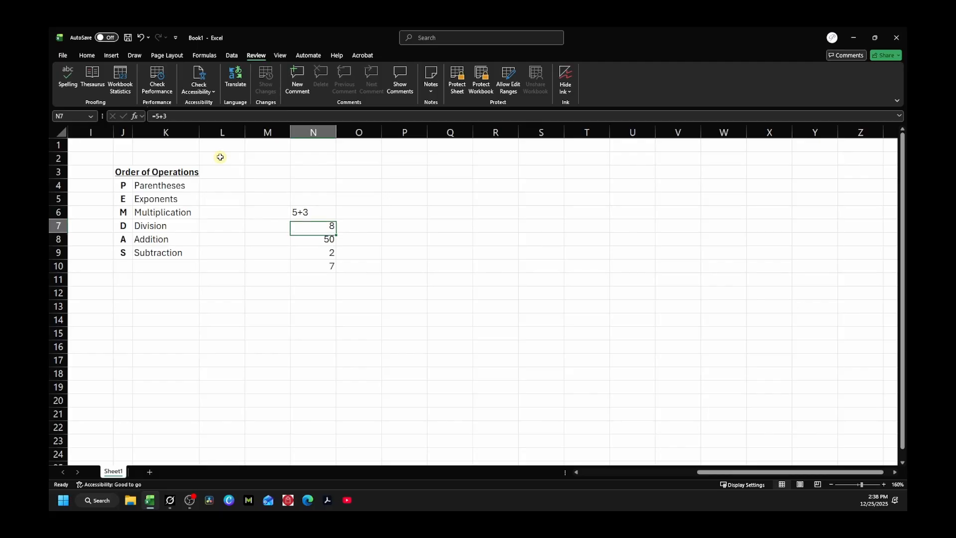
pyautogui.press('Down')
pyautogui.press('Down')
pyautogui.press('Down')
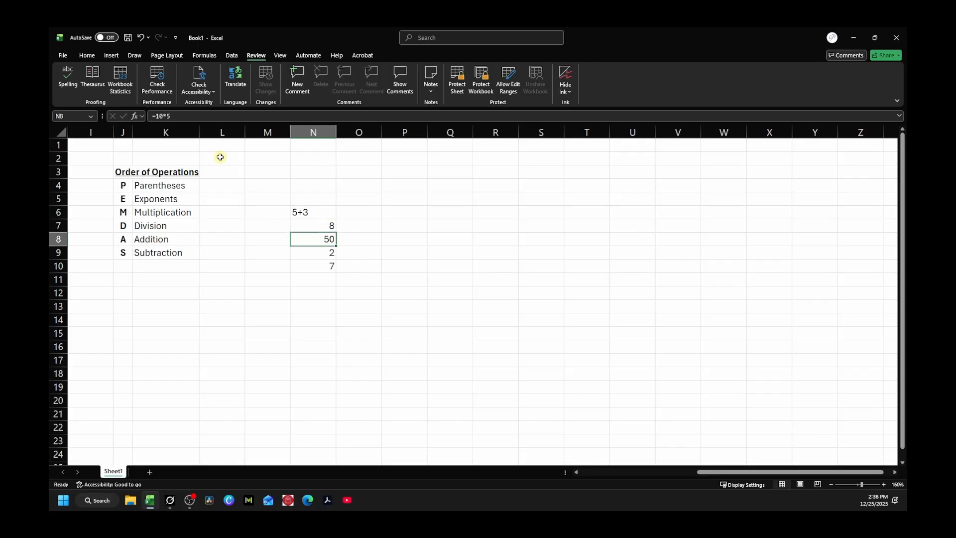
pyautogui.press('Up')
pyautogui.press('Up')
pyautogui.press('Up')
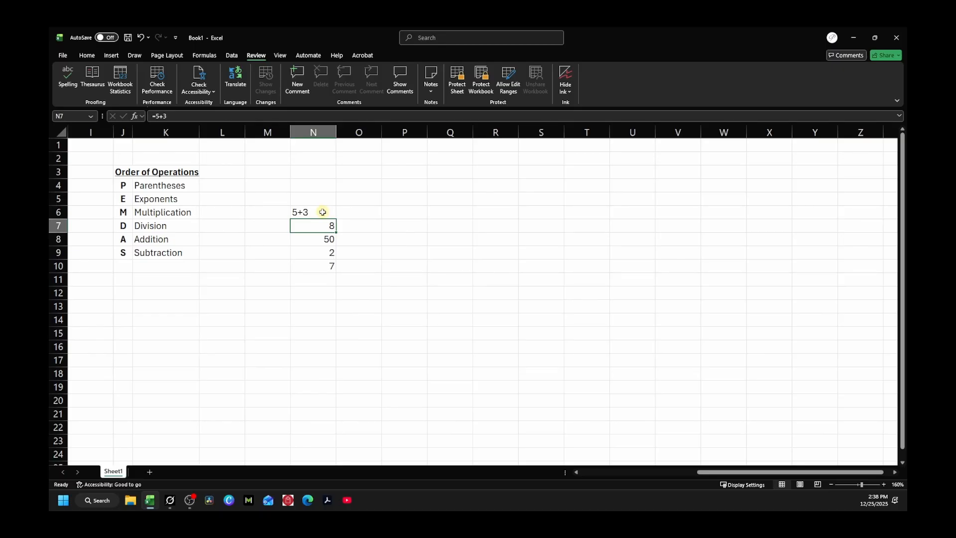
pyautogui.moveTo(322, 213); pyautogui.dragTo(325, 265)
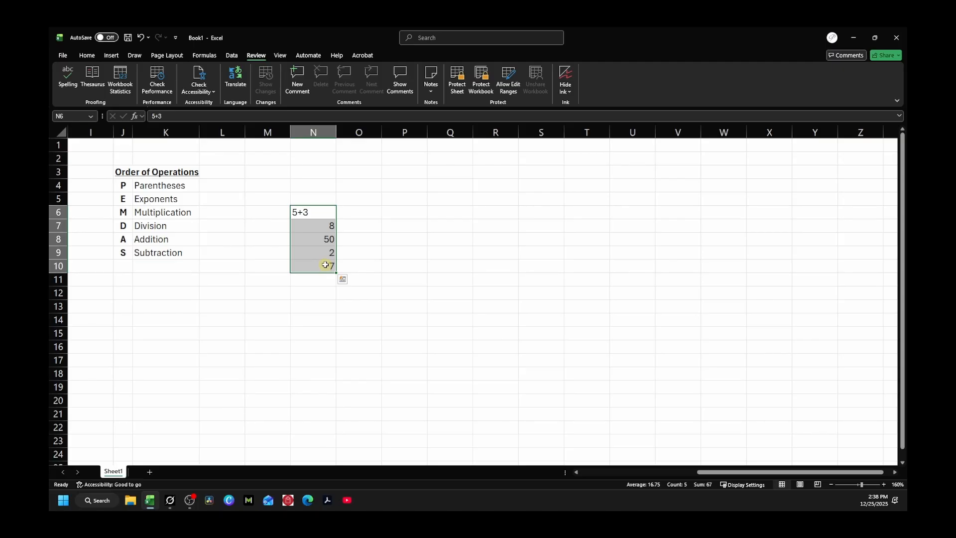
# Step: Delete the entries in N6:N10 and enter =2+3*4 in N5, which shows 14
pyautogui.press('Delete')
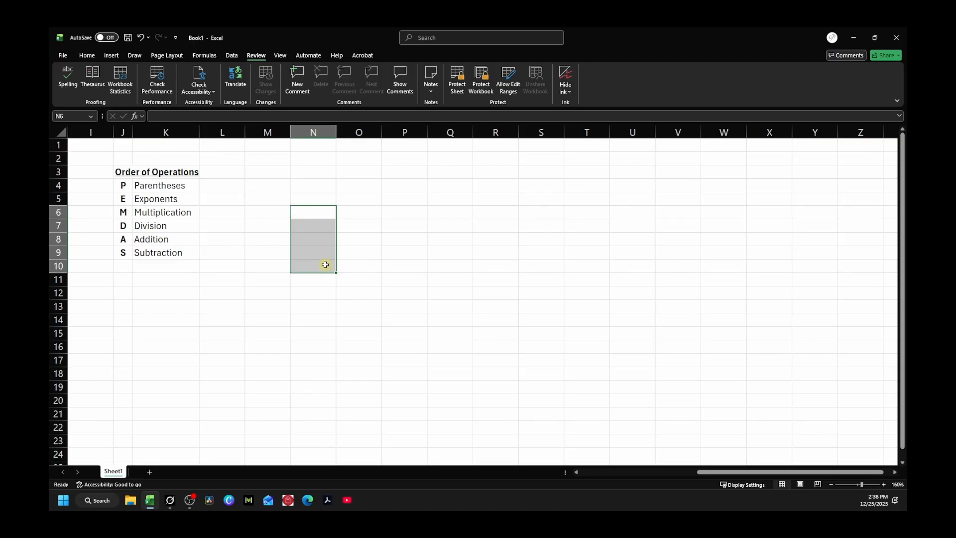
pyautogui.click(309, 199)
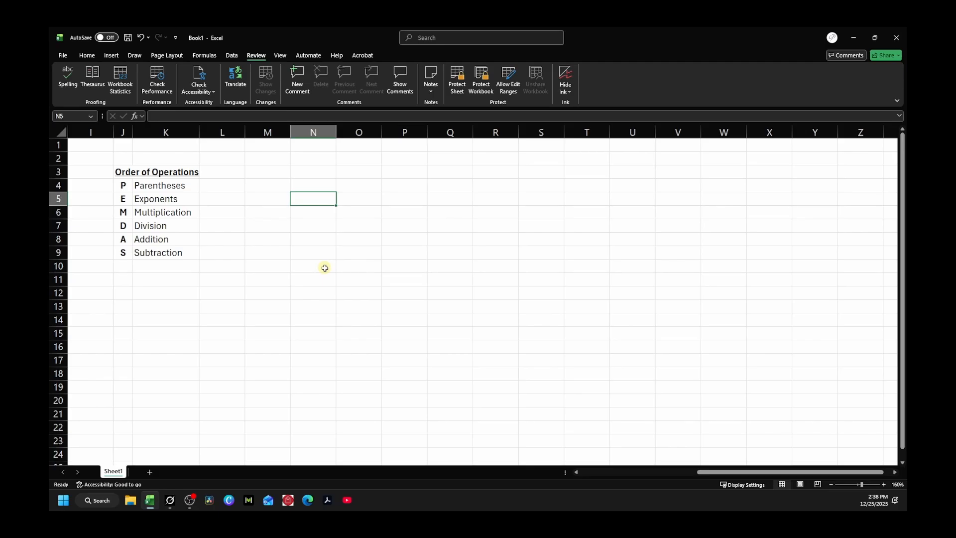
pyautogui.write('=')
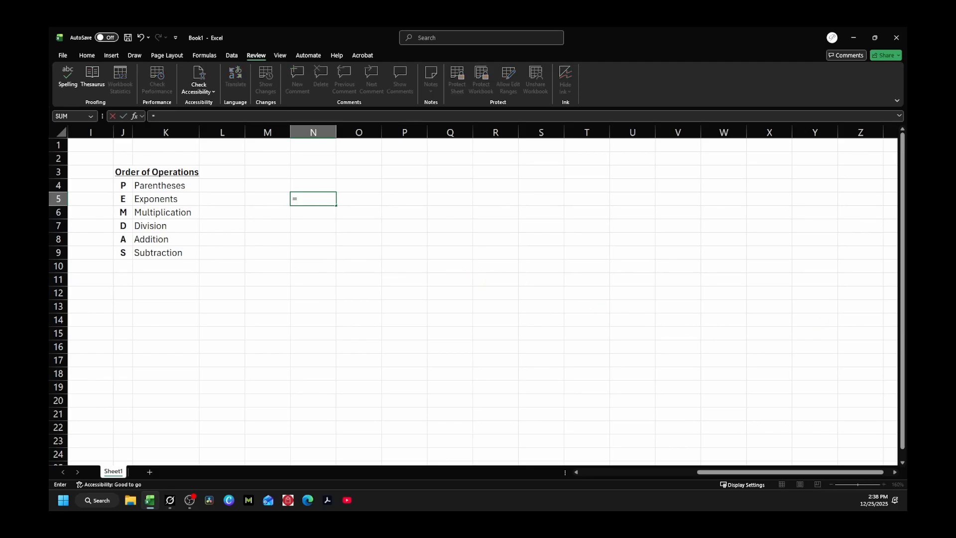
pyautogui.write('2+3*4')
pyautogui.press('Return')
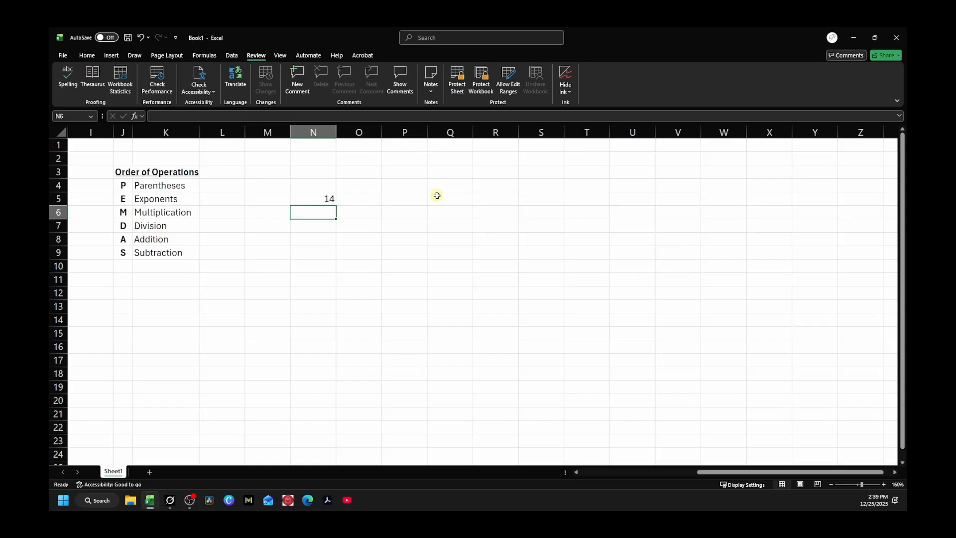
# Step: Recommit N5's =2+3*4 formula unchanged, then reopen it in edit mode
pyautogui.click(312, 199)
pyautogui.doubleClick(313, 199)
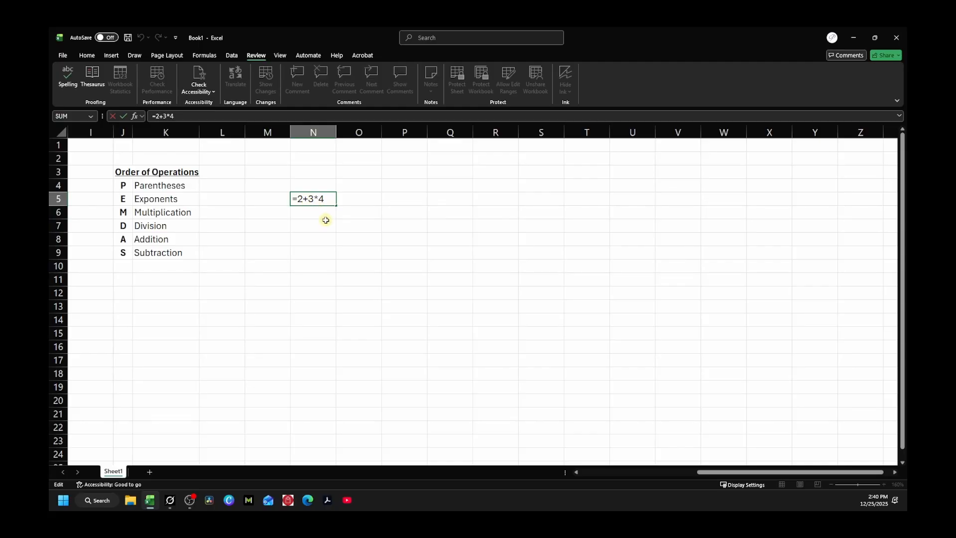
pyautogui.press('Return')
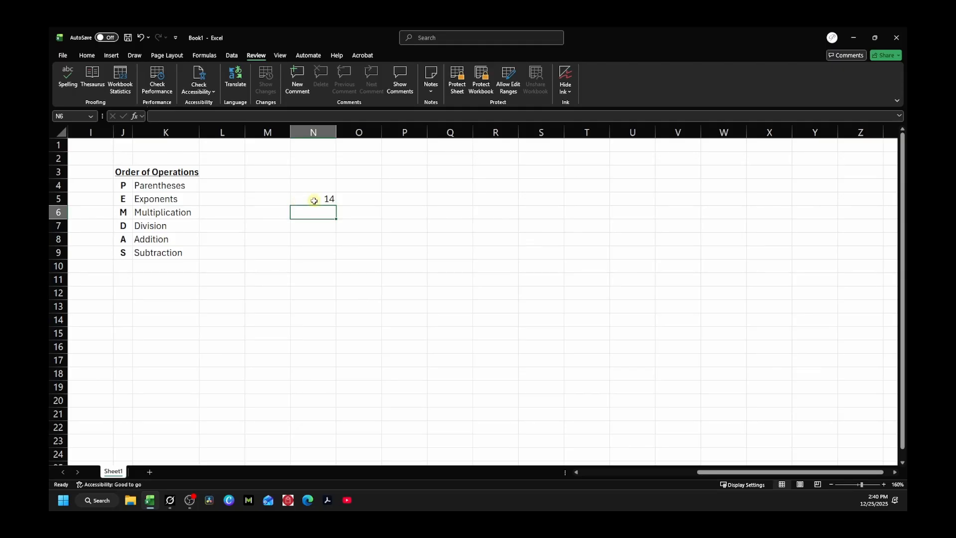
pyautogui.click(314, 201)
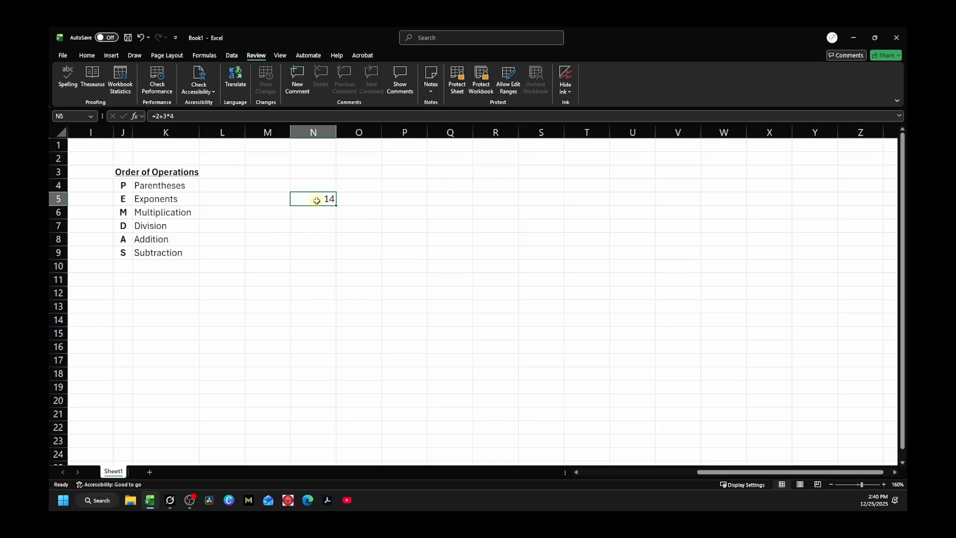
pyautogui.doubleClick(317, 200)
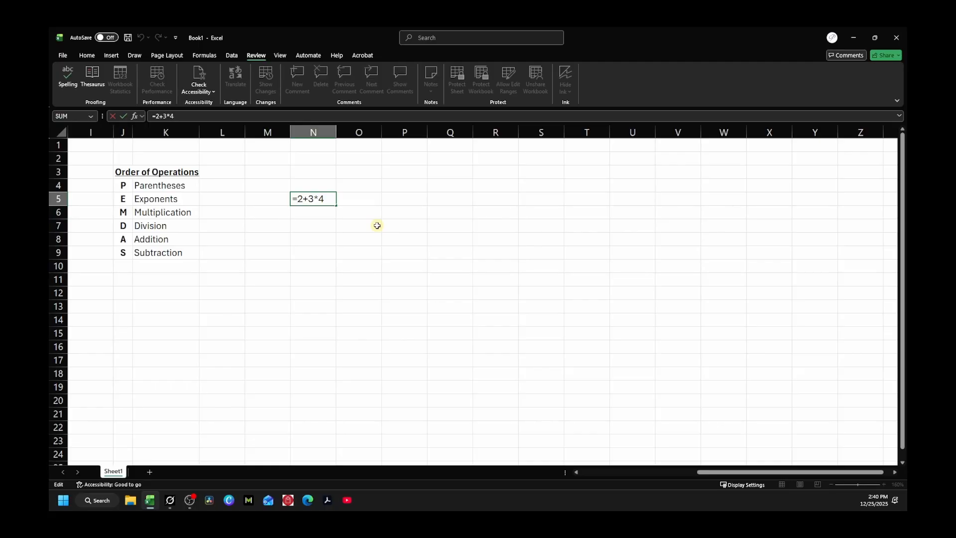
# Step: Wrap 2+3 in parentheses so N5 reads =(2+3)*4 and shows 20
pyautogui.write('(')
pyautogui.click(317, 198)
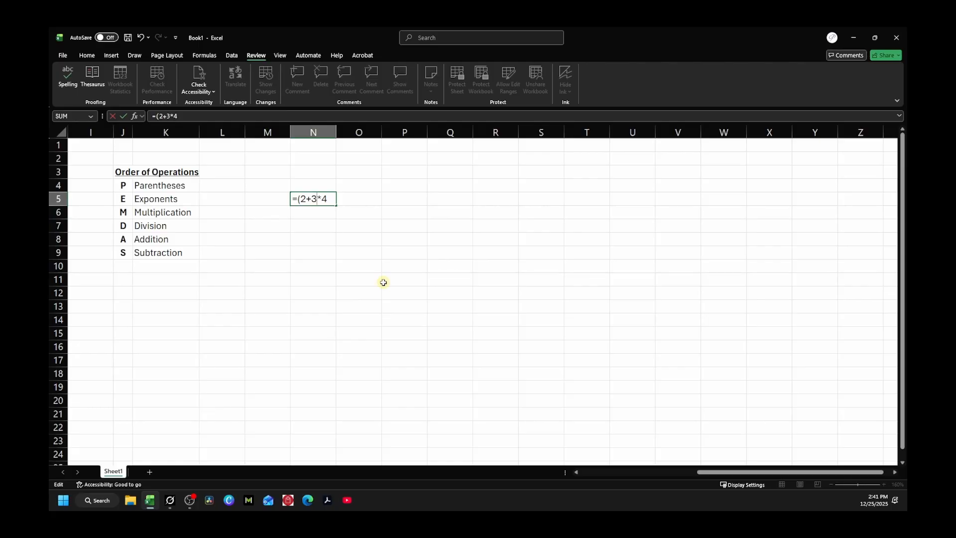
pyautogui.write(')')
pyautogui.press('Return')
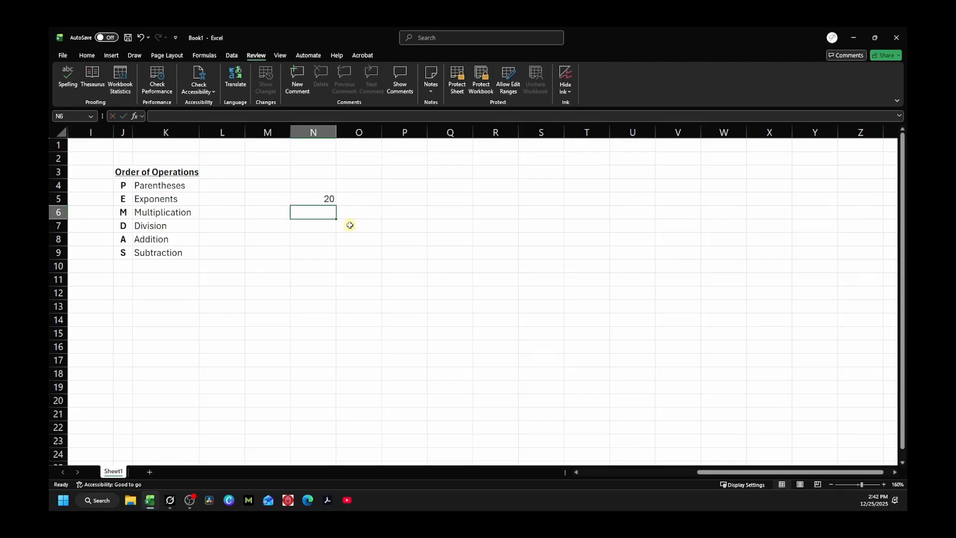
# Step: Append *12 and extra parentheses so N5 reads =((2+3)*4)*12, showing 240
pyautogui.click(319, 199)
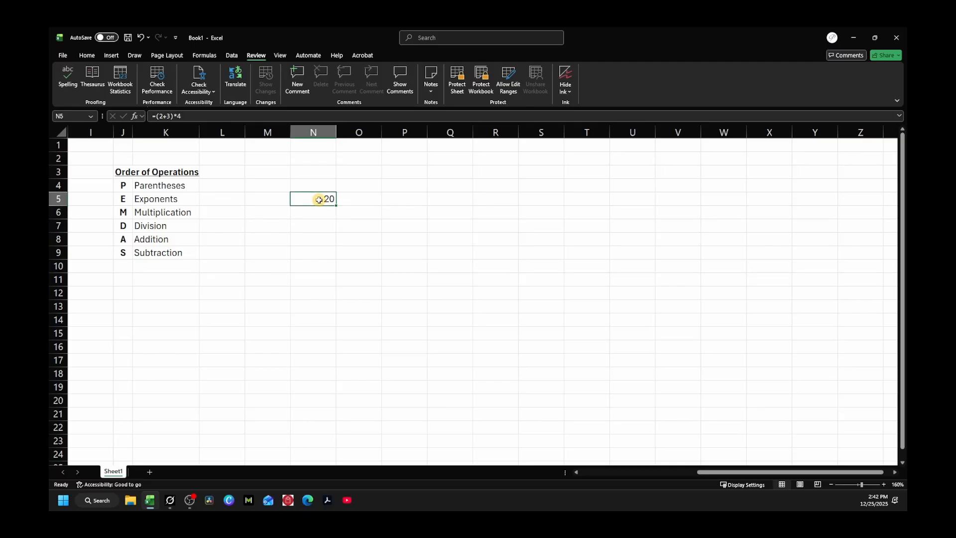
pyautogui.doubleClick(320, 200)
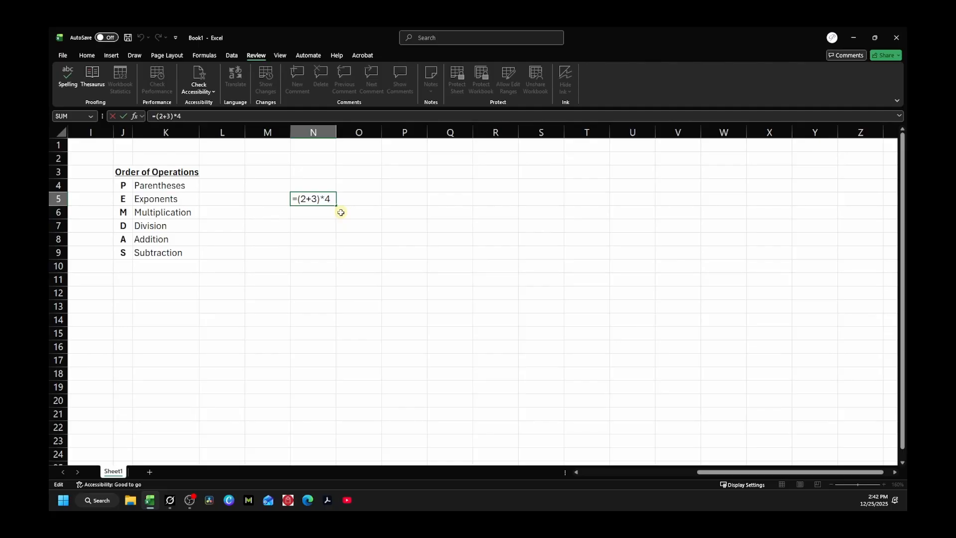
pyautogui.write('*')
pyautogui.write('12')
pyautogui.write(')')
pyautogui.click(298, 199)
pyautogui.write('((')
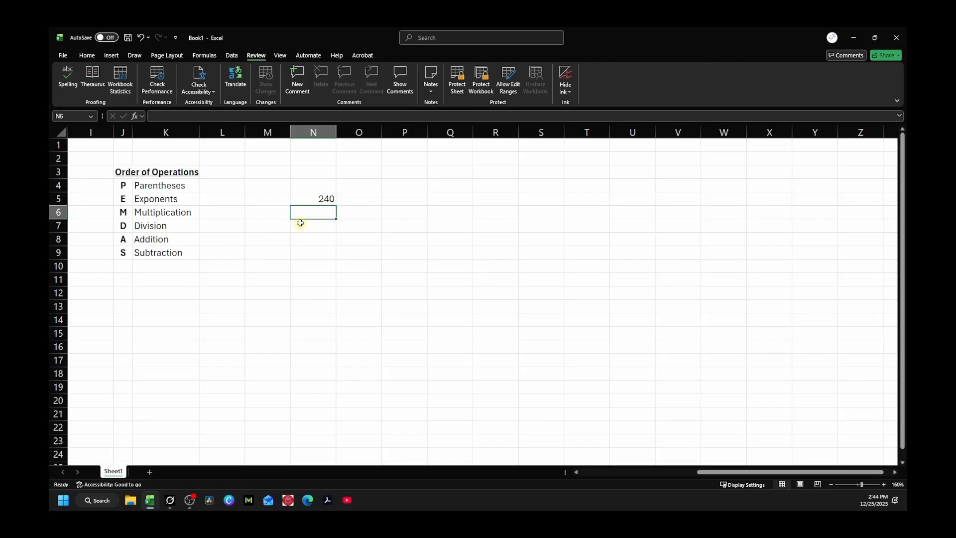
# Step: Delete the =((2+3)*4)*12 formula from cell N5
pyautogui.click(306, 198)
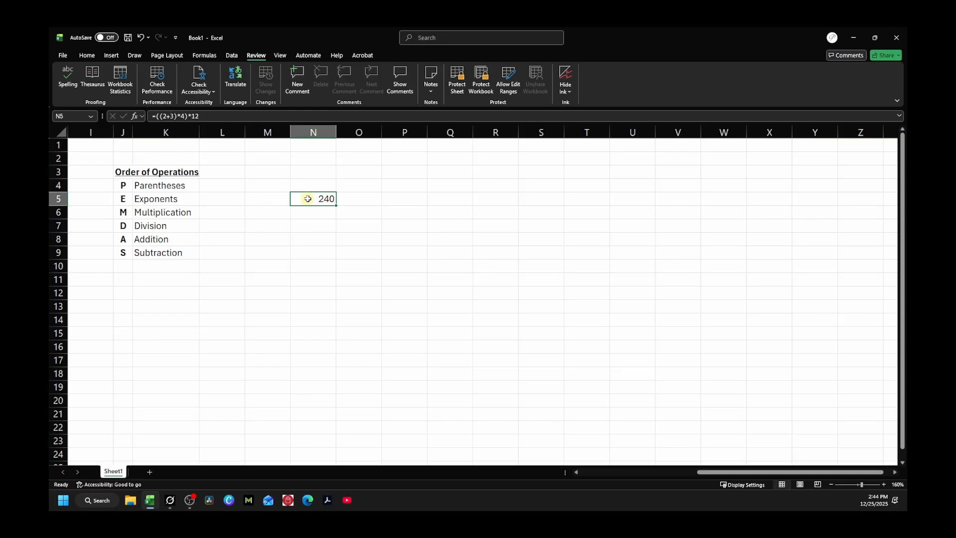
pyautogui.press('Delete')
# Step: Widen column G to fit the Monthly Salary heading, then select cell B4
pyautogui.moveTo(790, 473); pyautogui.dragTo(597, 474)
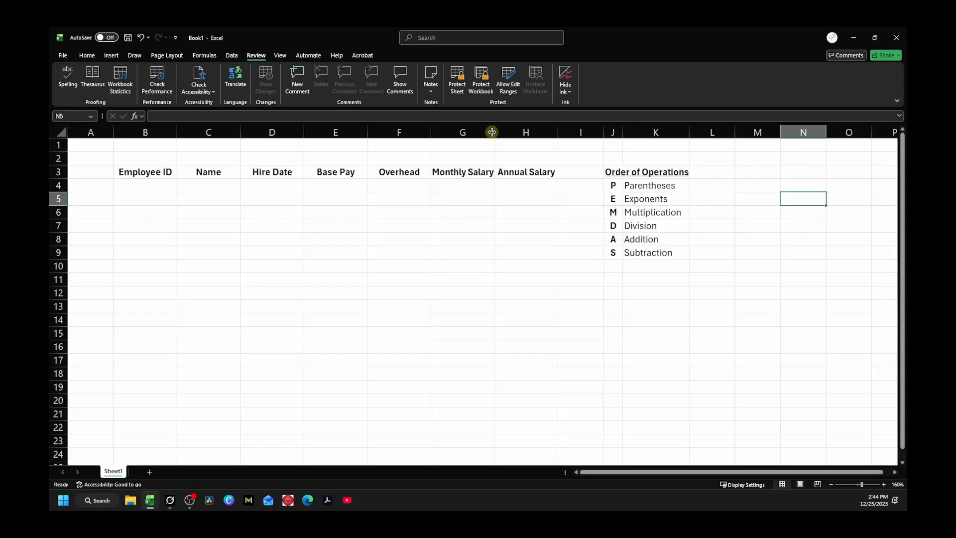
pyautogui.moveTo(494, 134); pyautogui.dragTo(501, 134)
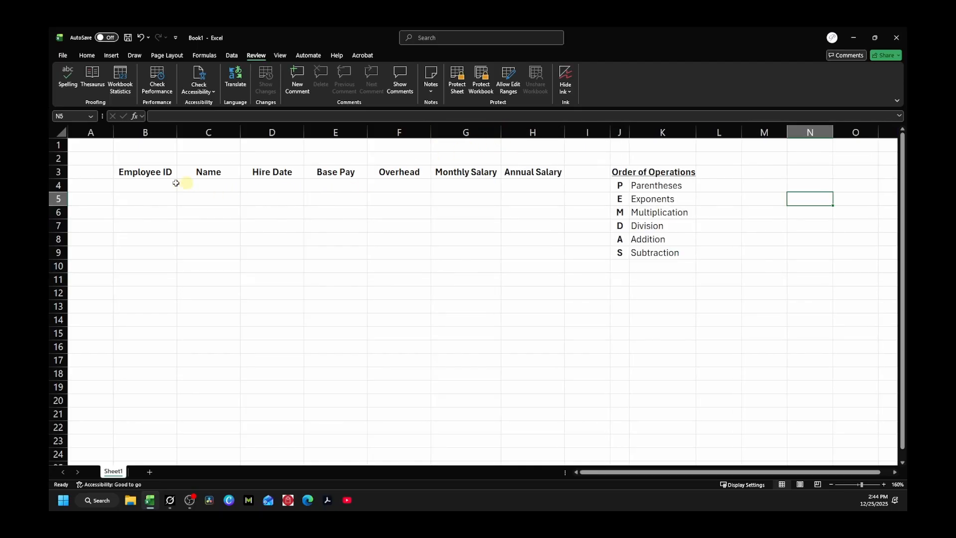
pyautogui.click(142, 187)
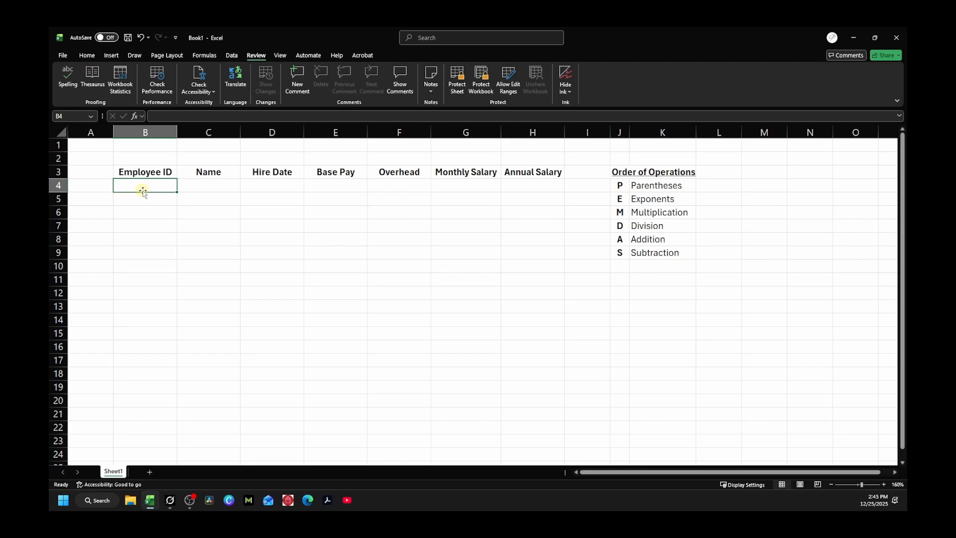
# Step: Enter employee ID 001 and the first employee's name in row 4
pyautogui.write('001')
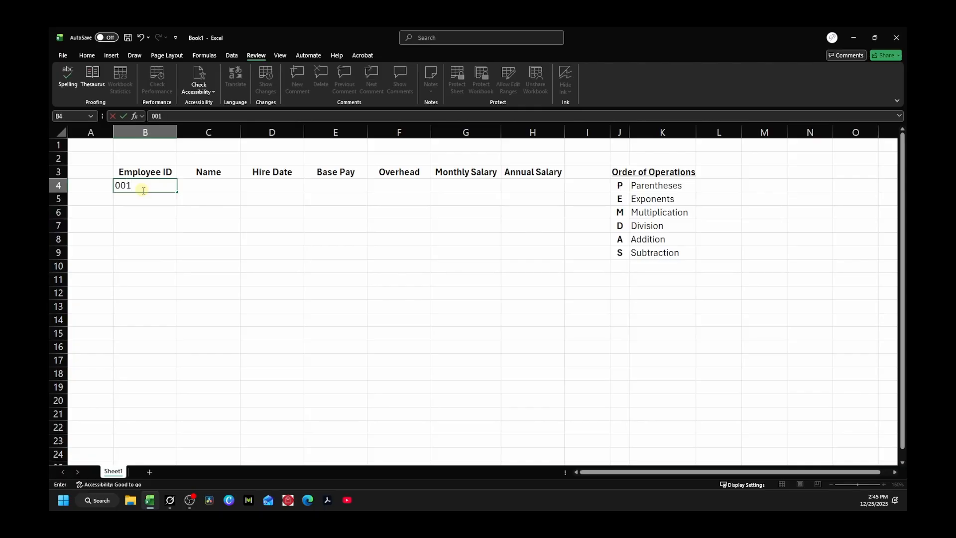
pyautogui.press('Return')
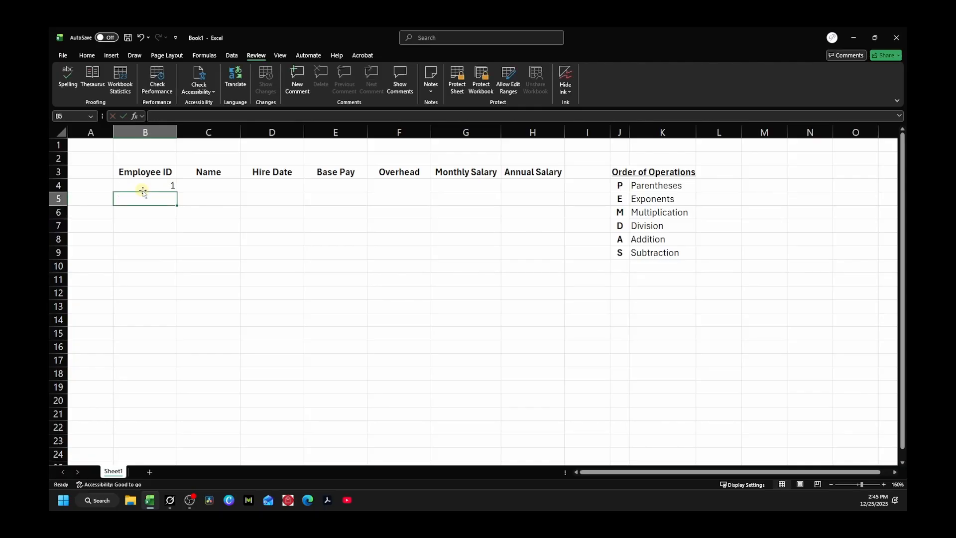
pyautogui.press('Right')
pyautogui.press('Up')
pyautogui.write('John')
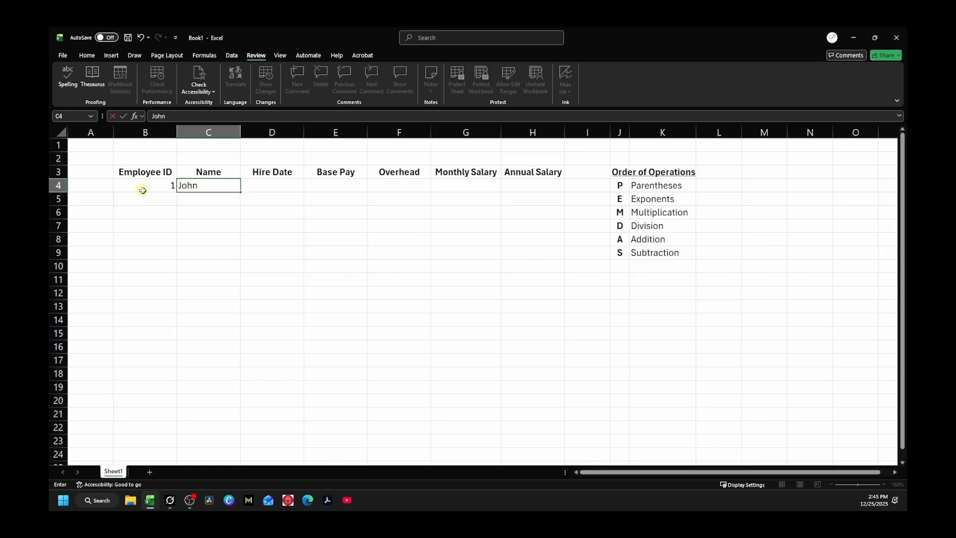
pyautogui.write(' Doe')
pyautogui.press('Tab')
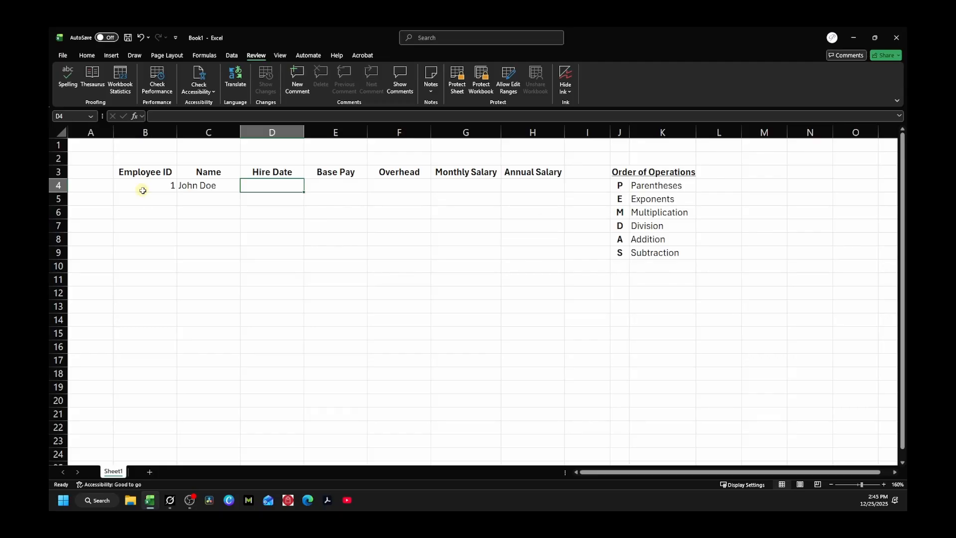
# Step: Fill in hire date 12/25/2025, base pay 28.50 and overhead 22.61 for the first employee
pyautogui.write('12')
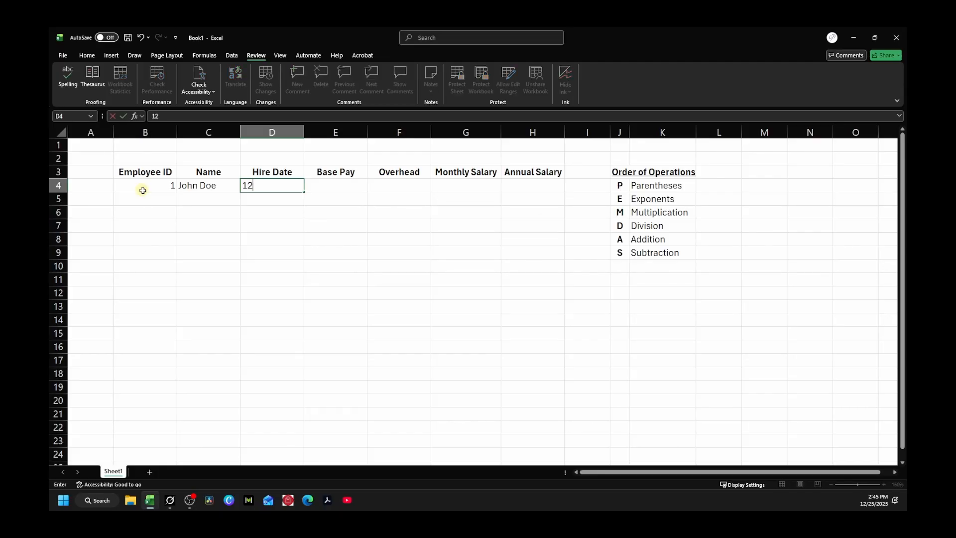
pyautogui.write('/25/2025')
pyautogui.press('Tab')
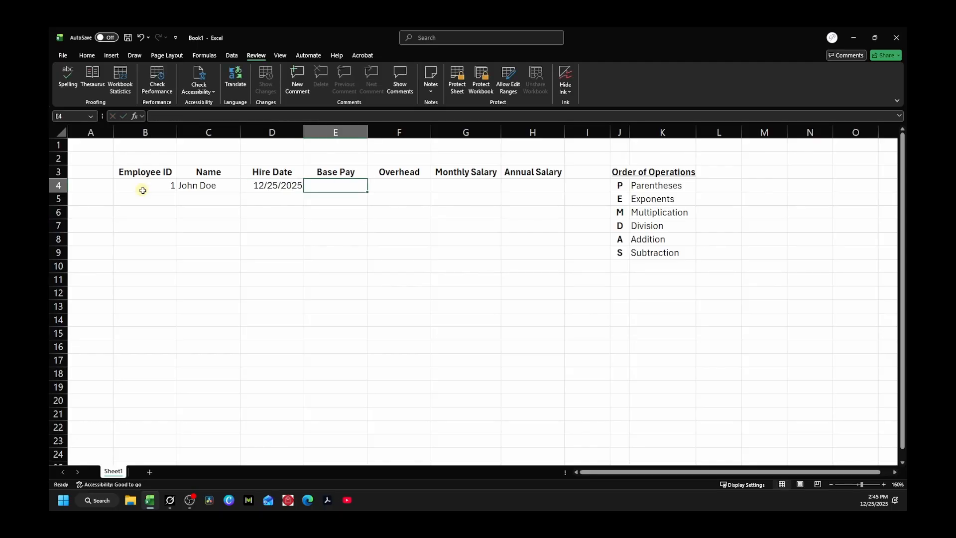
pyautogui.write('2')
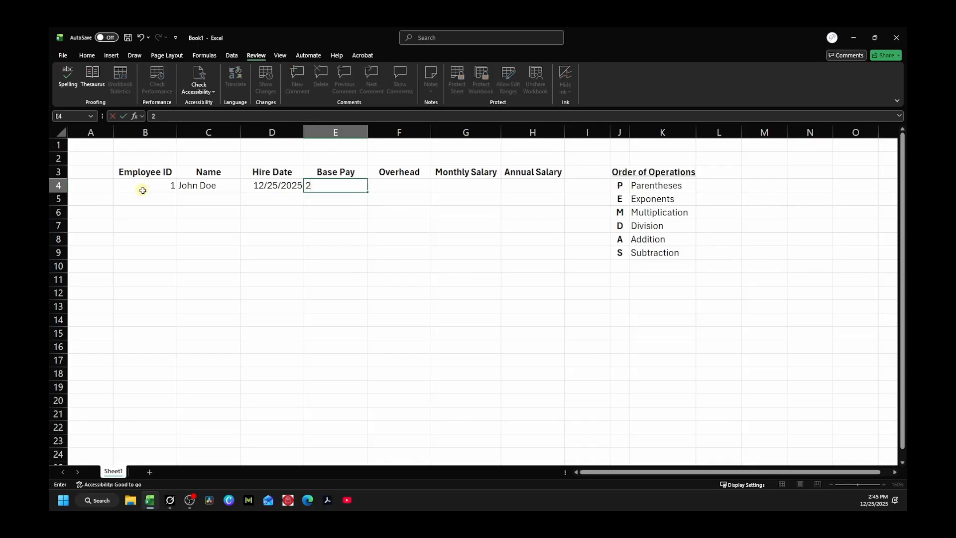
pyautogui.write('8.50')
pyautogui.press('Tab')
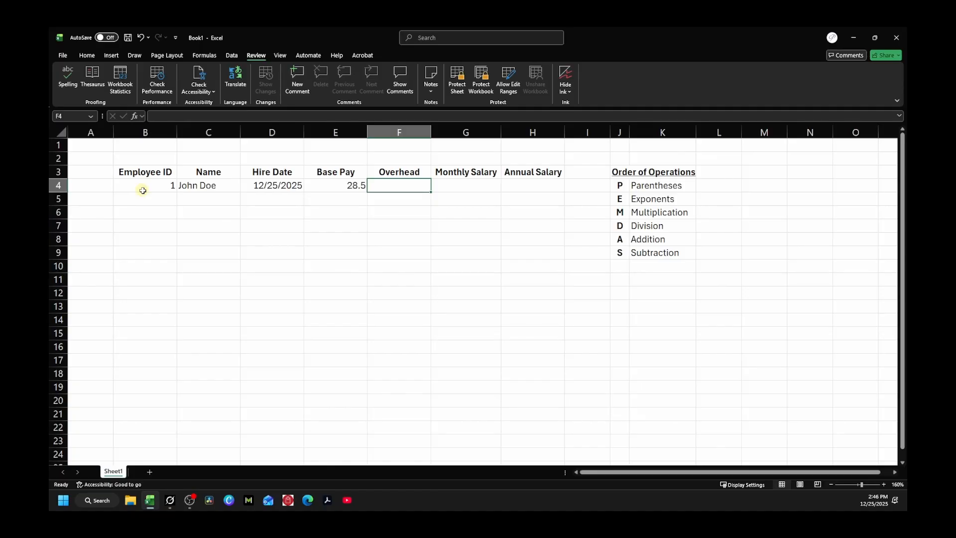
pyautogui.write('22')
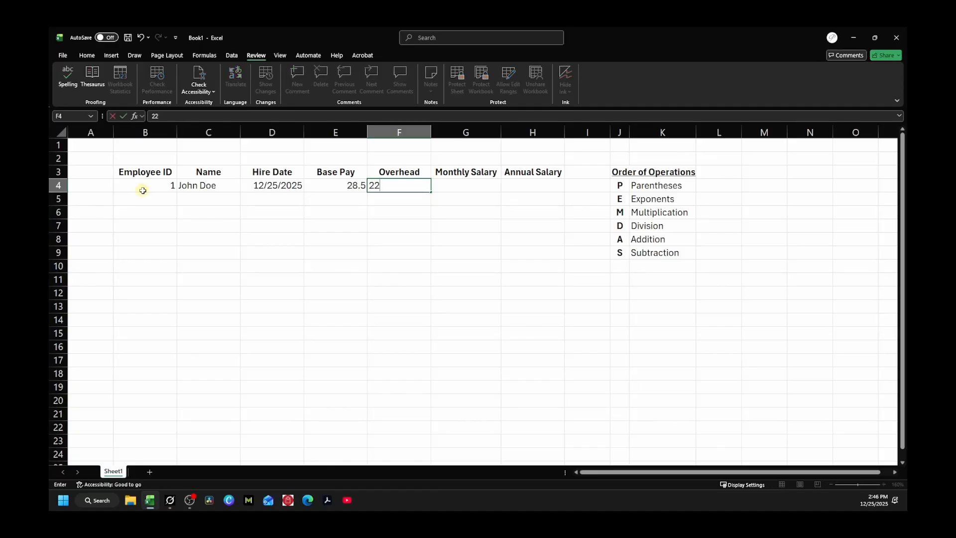
pyautogui.write('.61')
pyautogui.press('Tab')
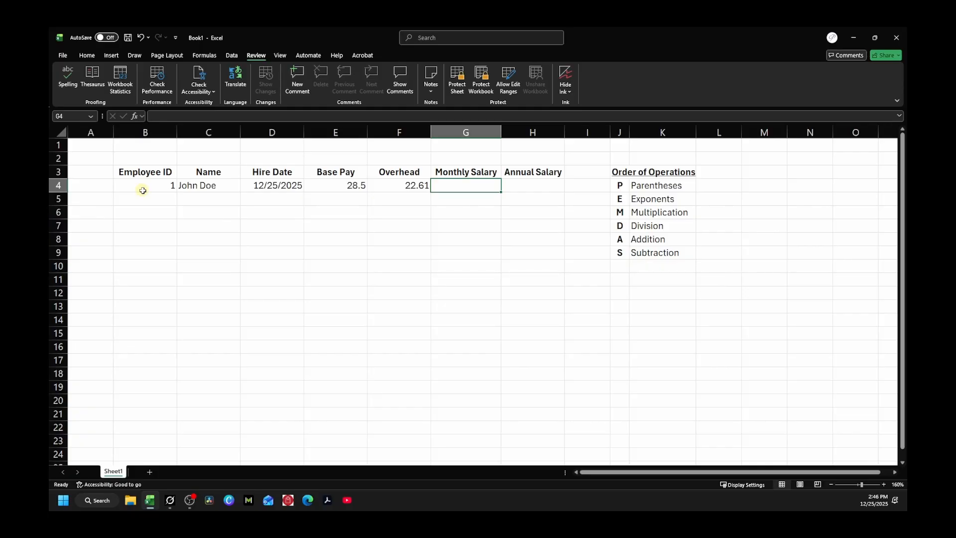
# Step: Enter =E4+F4*8*5*4 in G4 as the first Monthly Salary formula
pyautogui.write('=')
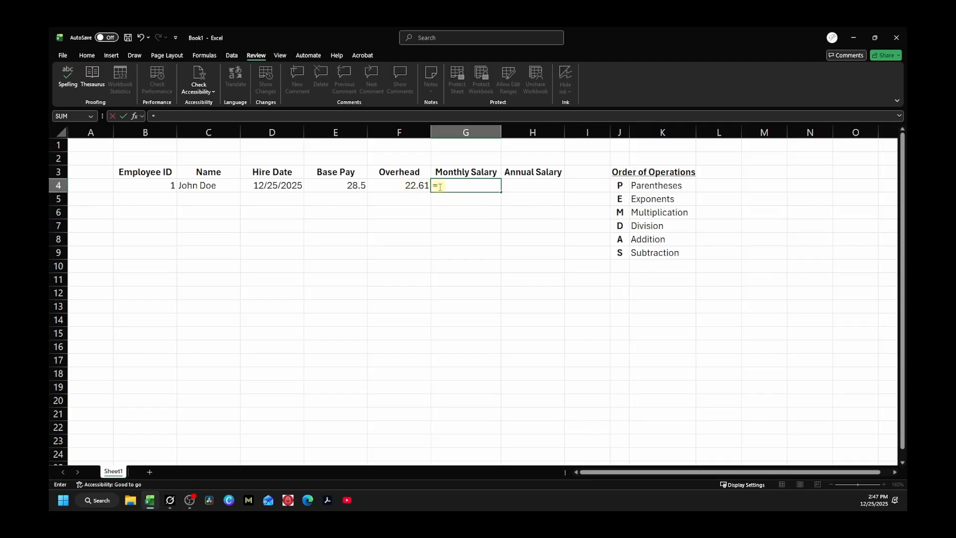
pyautogui.click(337, 185)
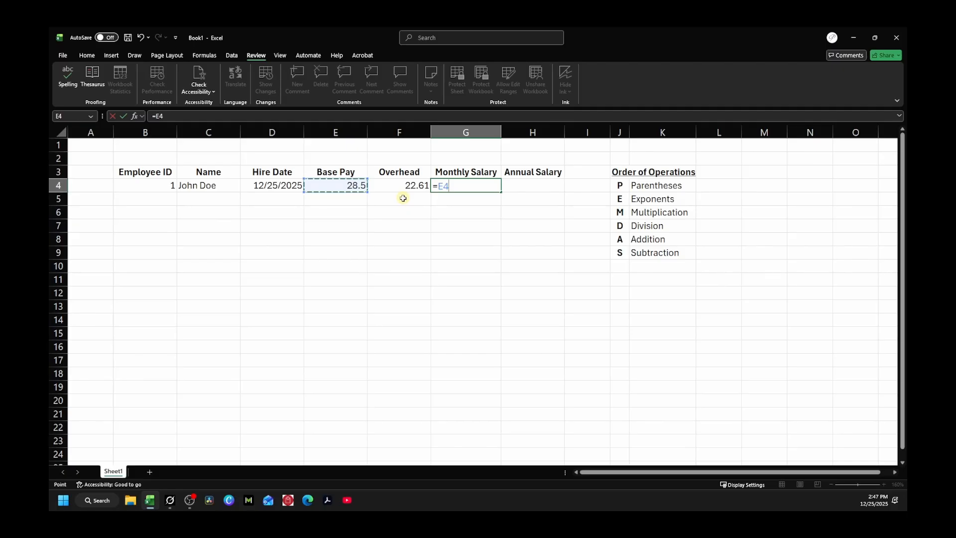
pyautogui.write('+')
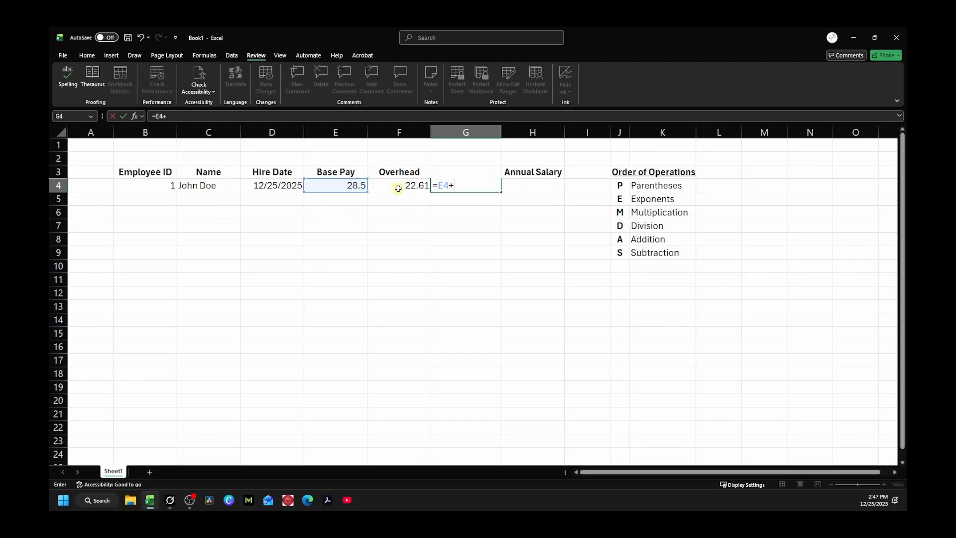
pyautogui.click(401, 186)
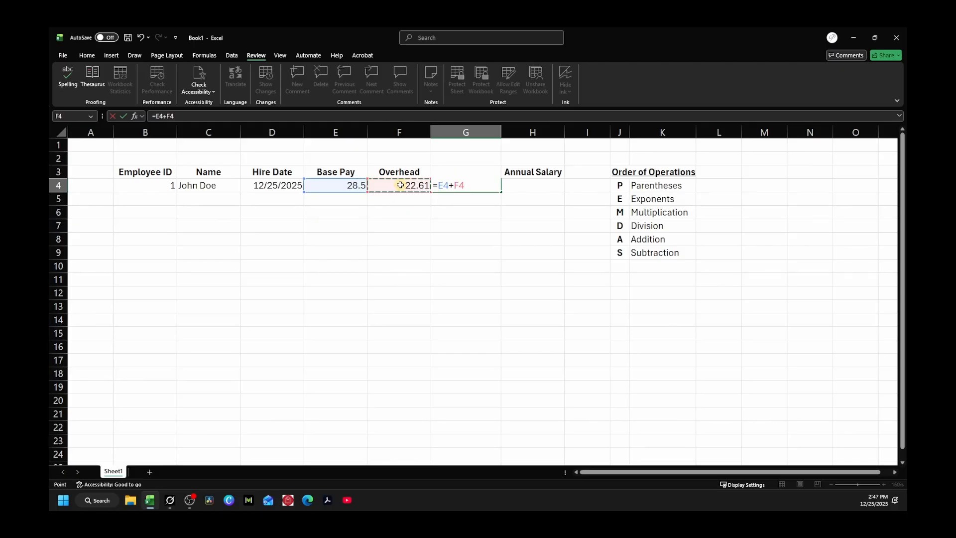
pyautogui.write('*8*5*4')
pyautogui.press('Return')
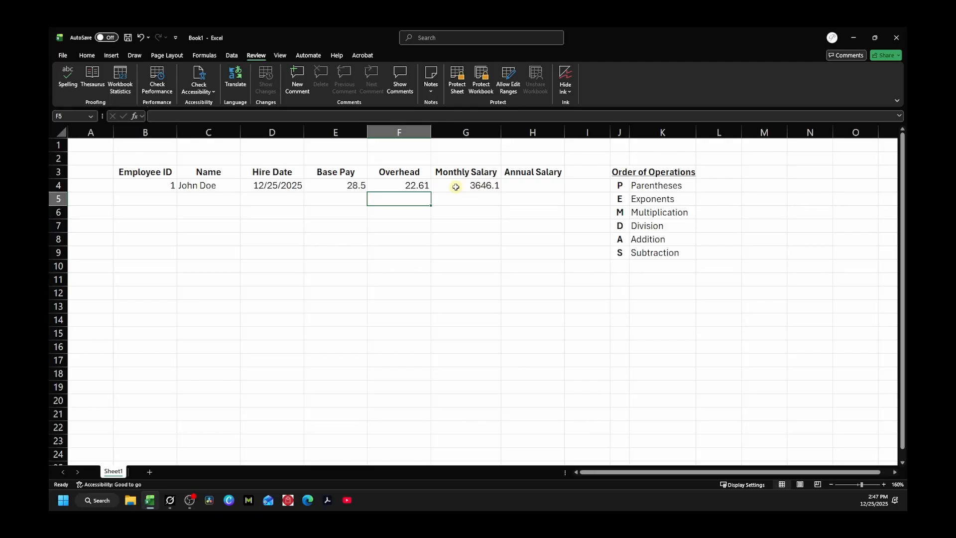
# Step: Wrap E4+F4 in parentheses so G4 reads =(E4+F4)*8*5*4, showing 8177.6
pyautogui.click(455, 187)
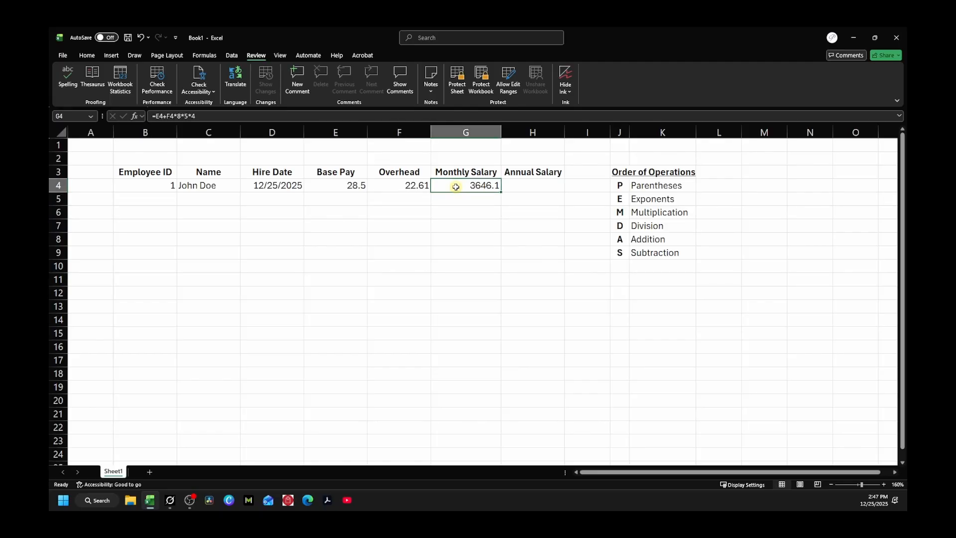
pyautogui.press('F2')
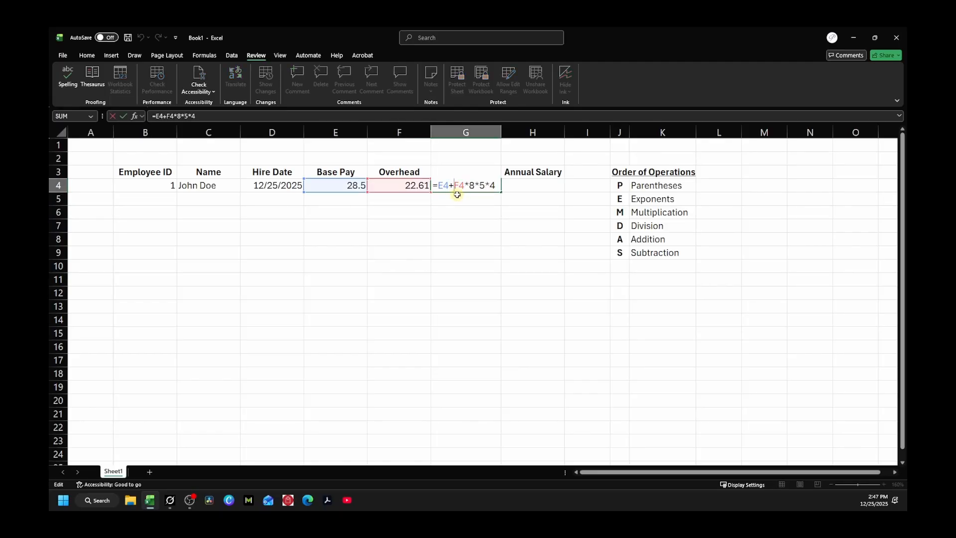
pyautogui.click(454, 187)
pyautogui.click(437, 185)
pyautogui.write('(')
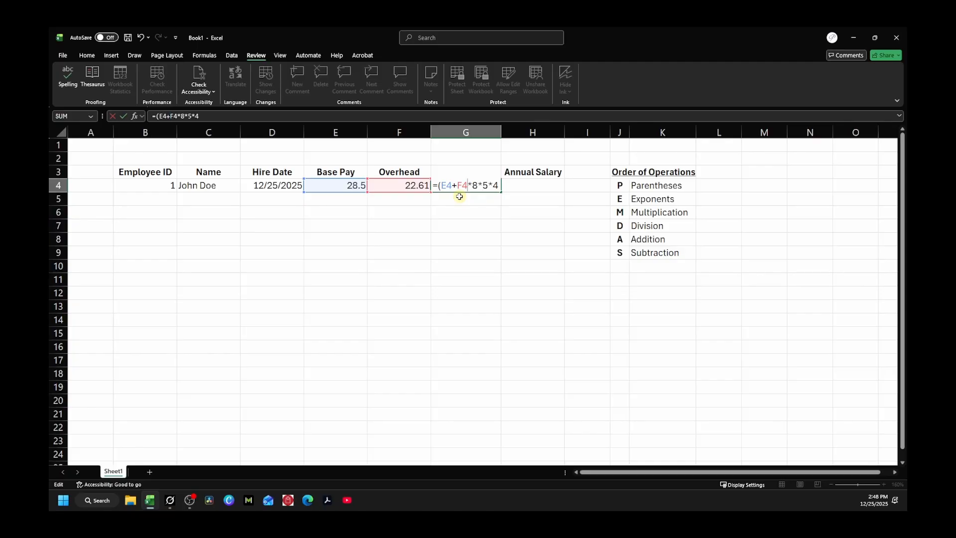
pyautogui.write(')')
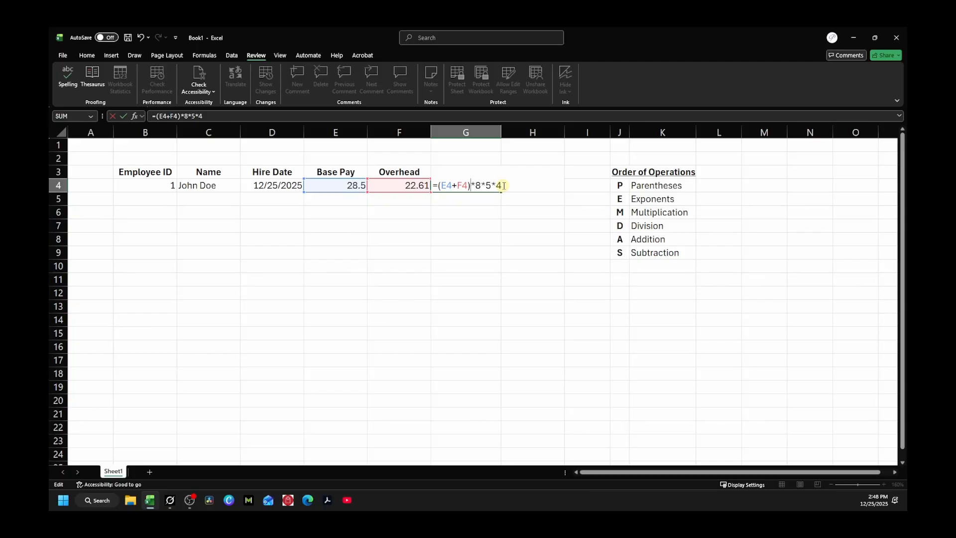
pyautogui.press('Return')
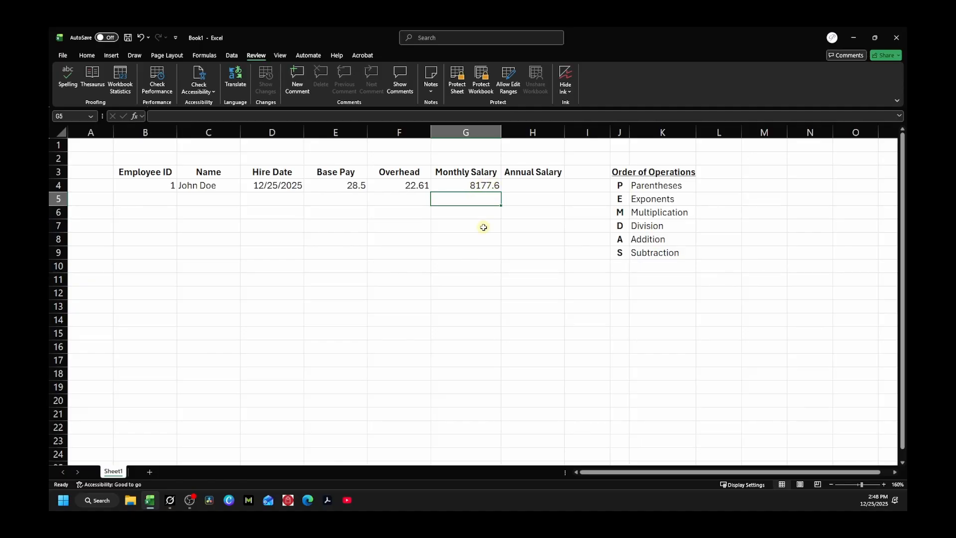
# Step: Replace 8*5*4 with 160 so G4 reads =(E4+F4)*160, still 8177.6
pyautogui.click(481, 184)
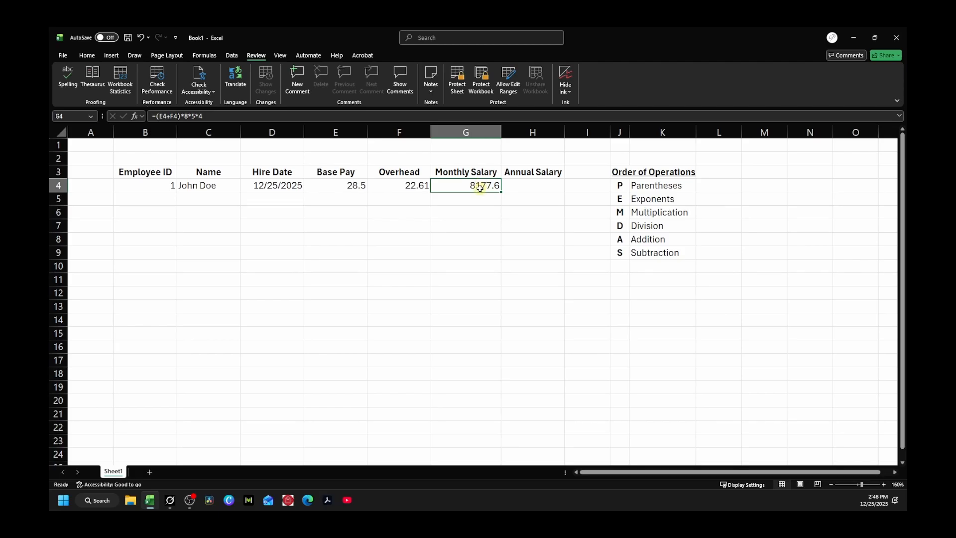
pyautogui.doubleClick(477, 185)
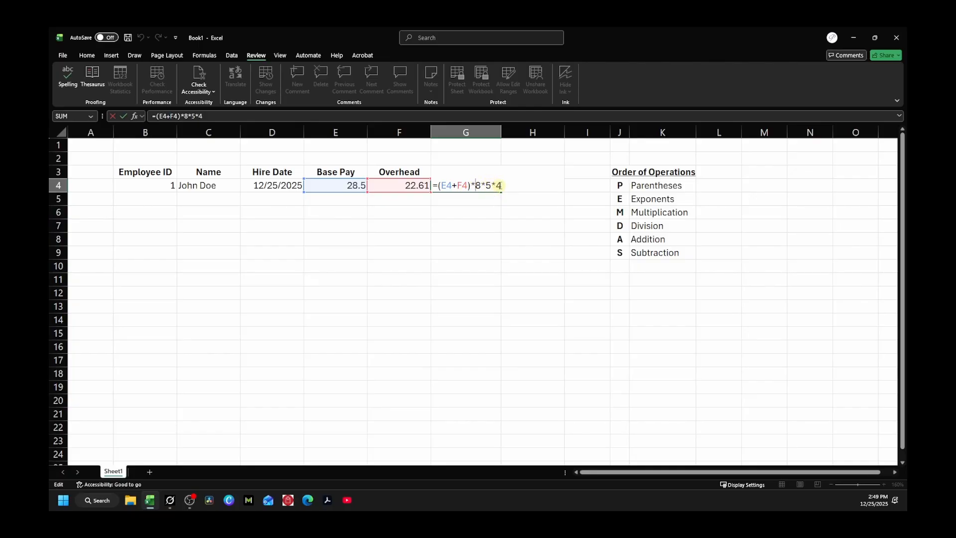
pyautogui.moveTo(474, 185); pyautogui.dragTo(501, 186)
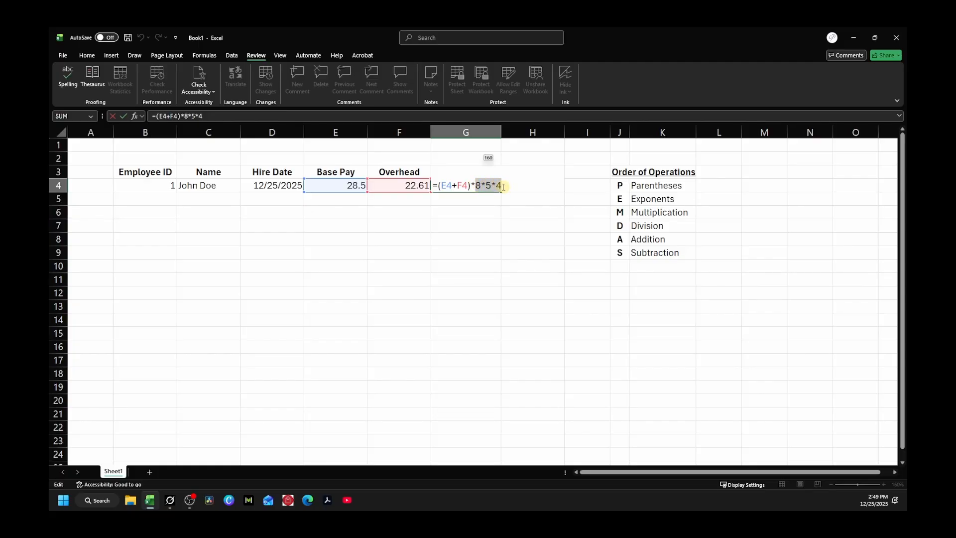
pyautogui.press('BackSpace')
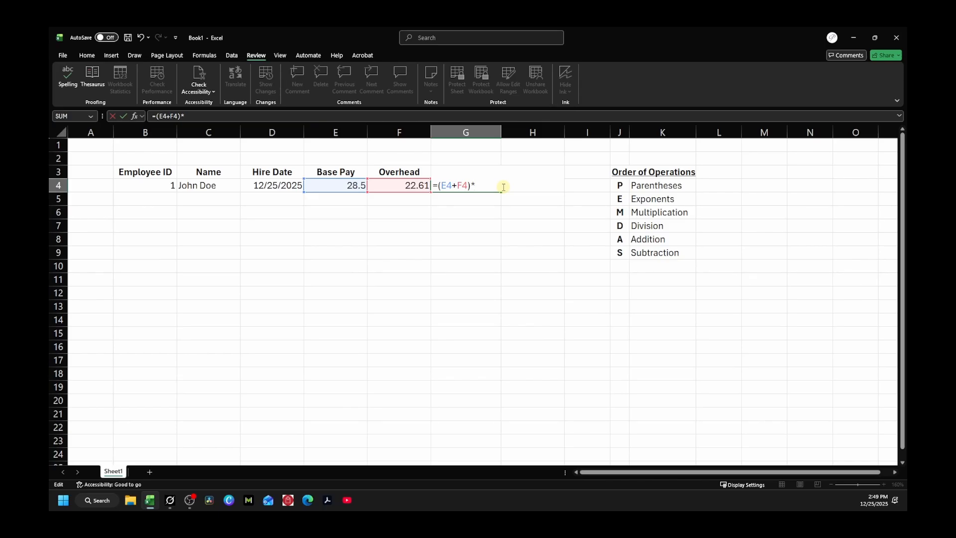
pyautogui.write('160')
pyautogui.press('Return')
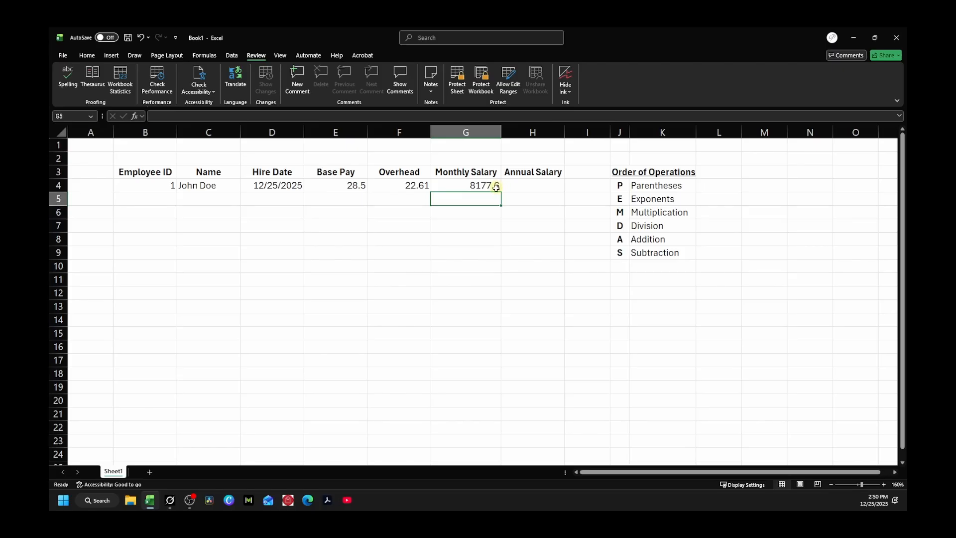
pyautogui.click(485, 187)
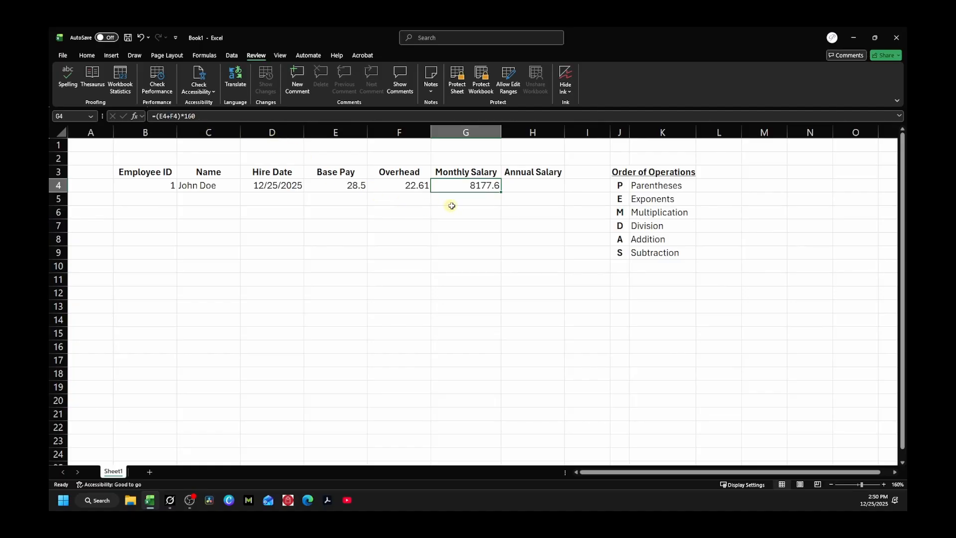
pyautogui.click(532, 186)
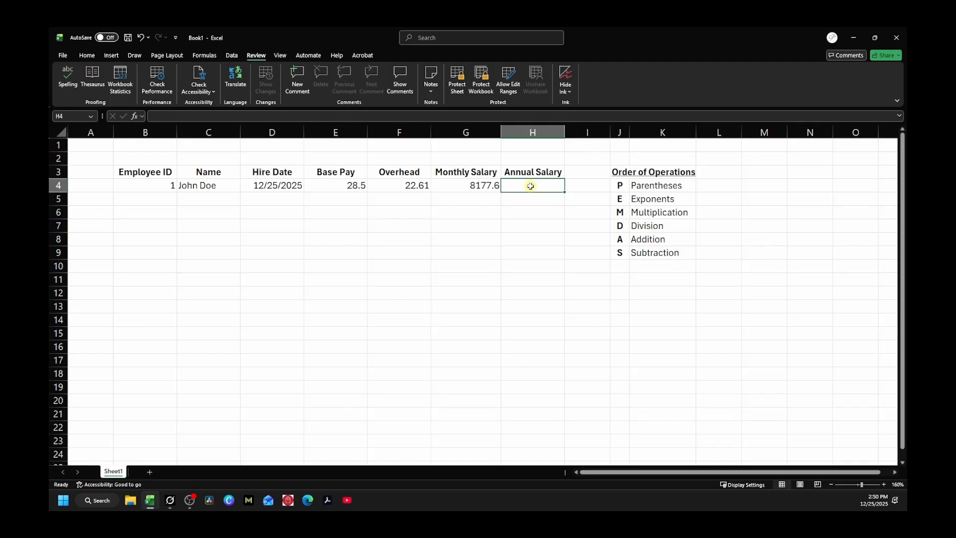
# Step: Enter =G4*12 in H4 as the first Annual Salary formula
pyautogui.write('=')
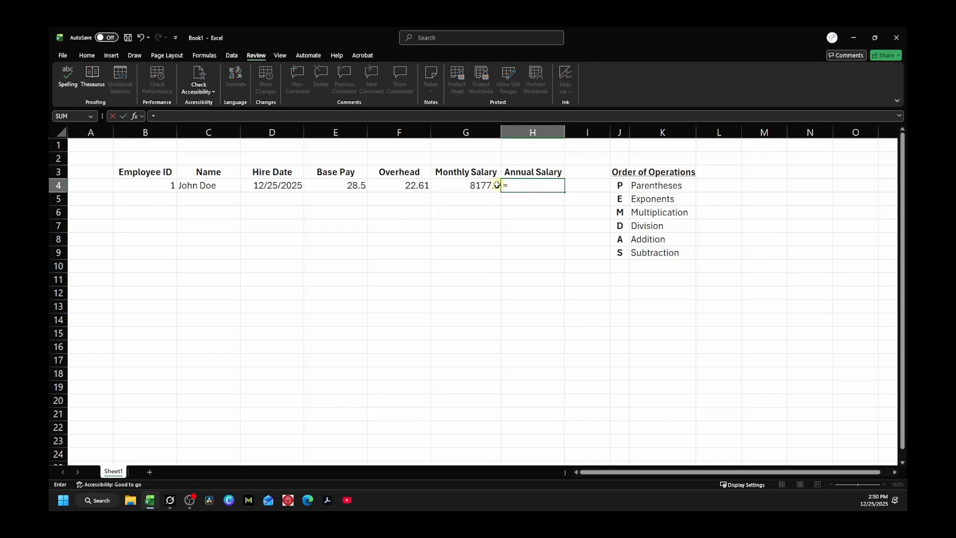
pyautogui.click(465, 186)
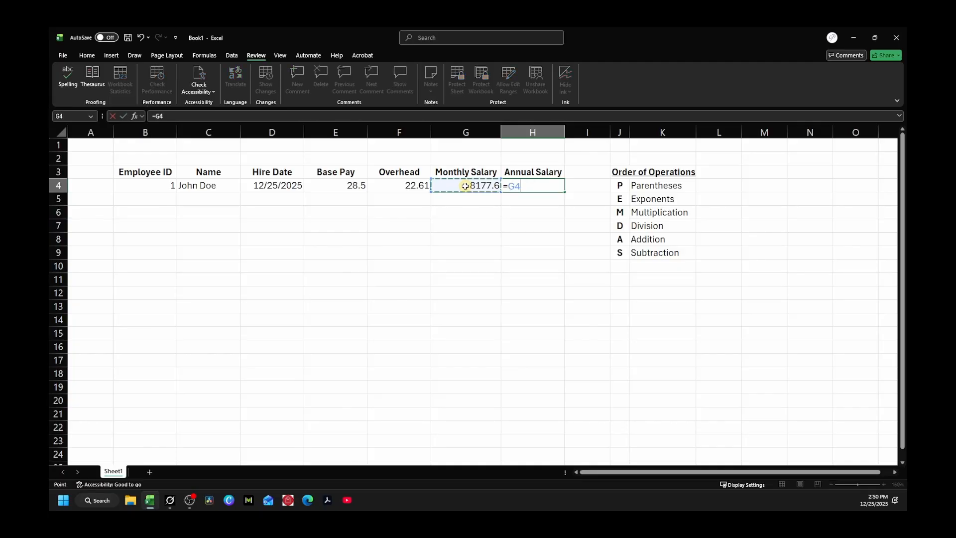
pyautogui.write('*12')
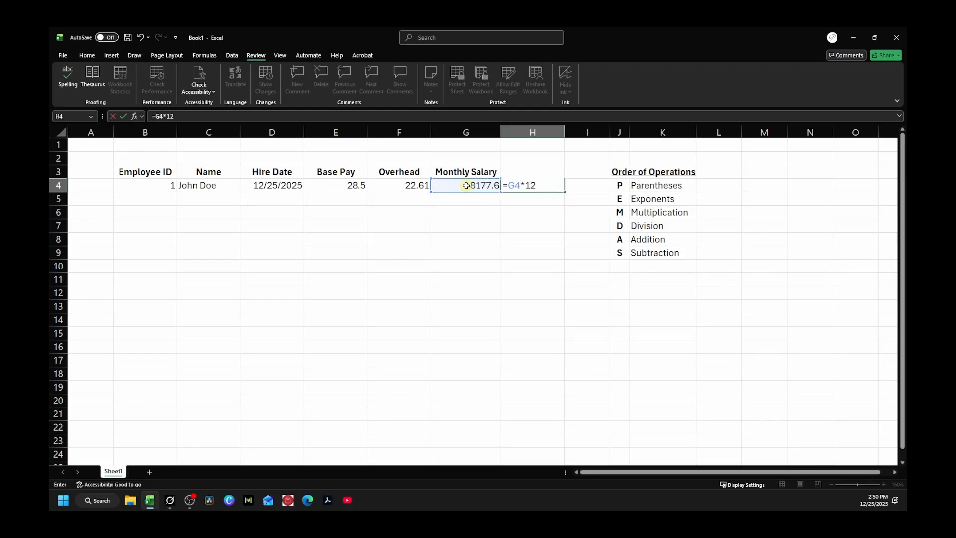
pyautogui.press('Return')
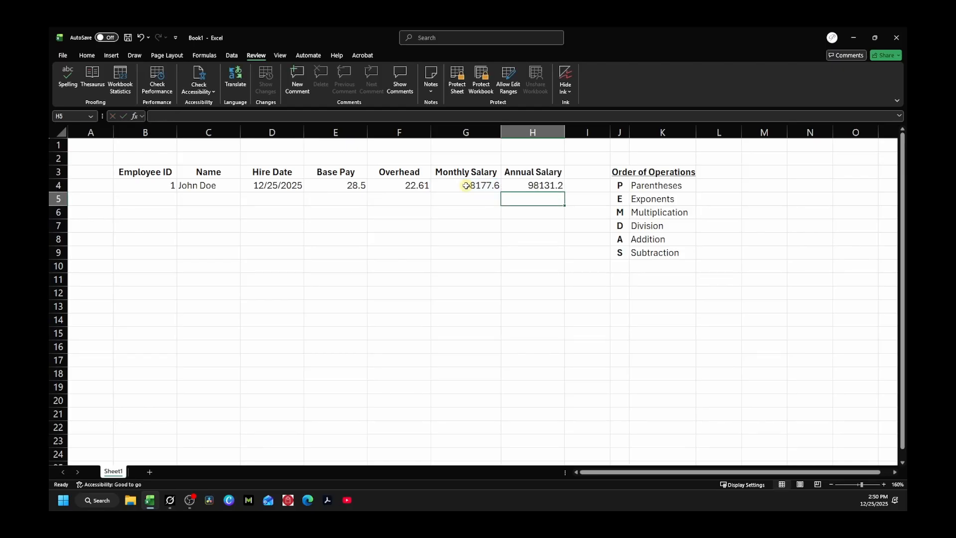
# Step: Change H4's multiplier from 12 to 2080, making it =G4*2080
pyautogui.click(553, 186)
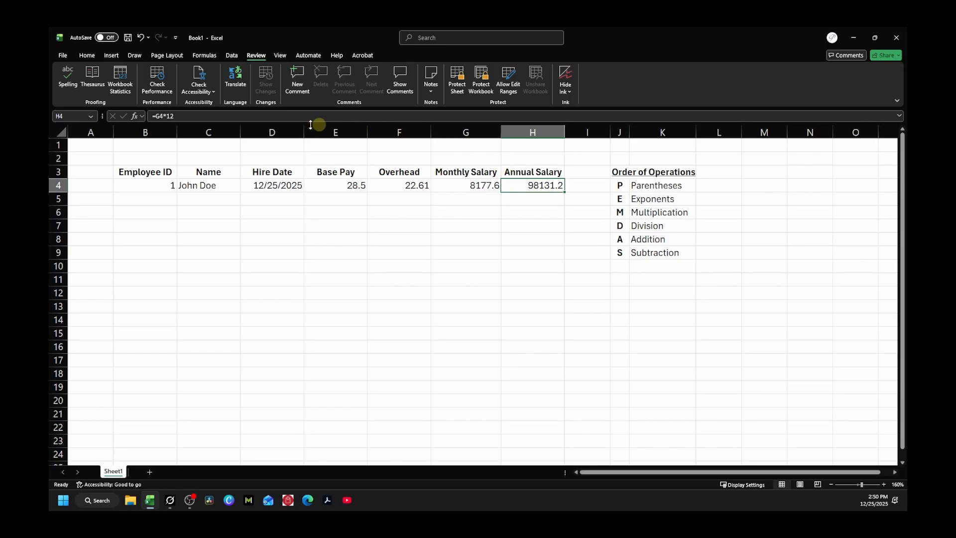
pyautogui.click(184, 116)
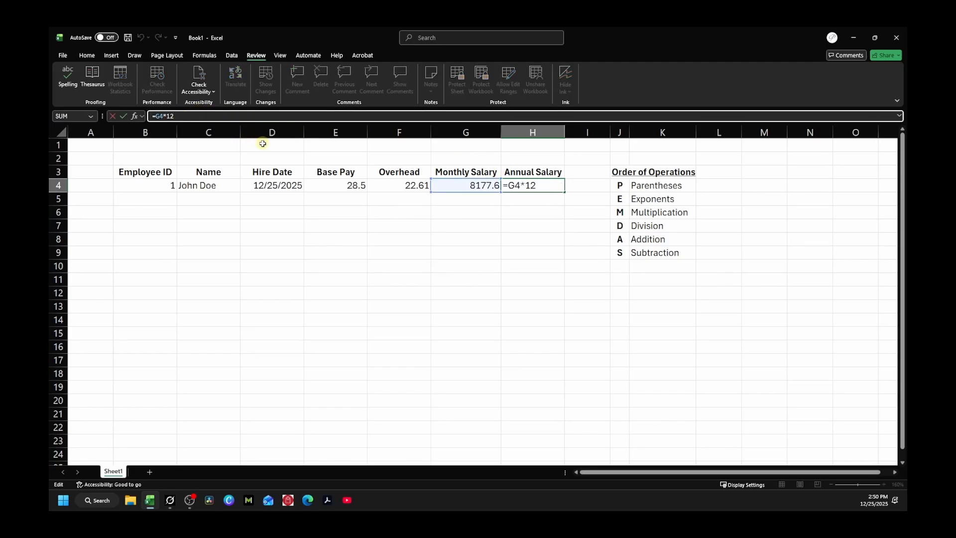
pyautogui.press('BackSpace')
pyautogui.press('BackSpace')
pyautogui.write('2080')
pyautogui.press('Return')
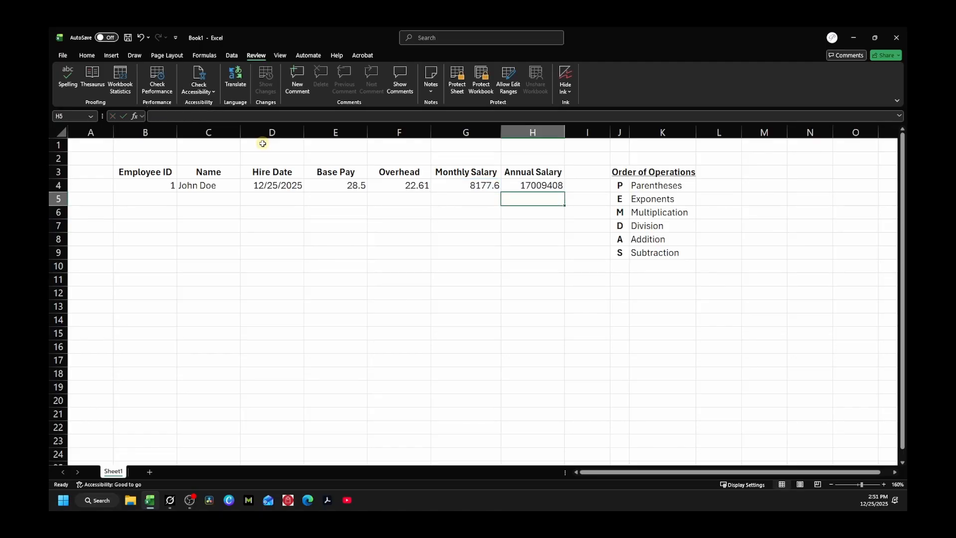
# Step: Rewrite H4 as =(E4+F4)*2080 so Annual Salary shows 106308.8
pyautogui.click(540, 186)
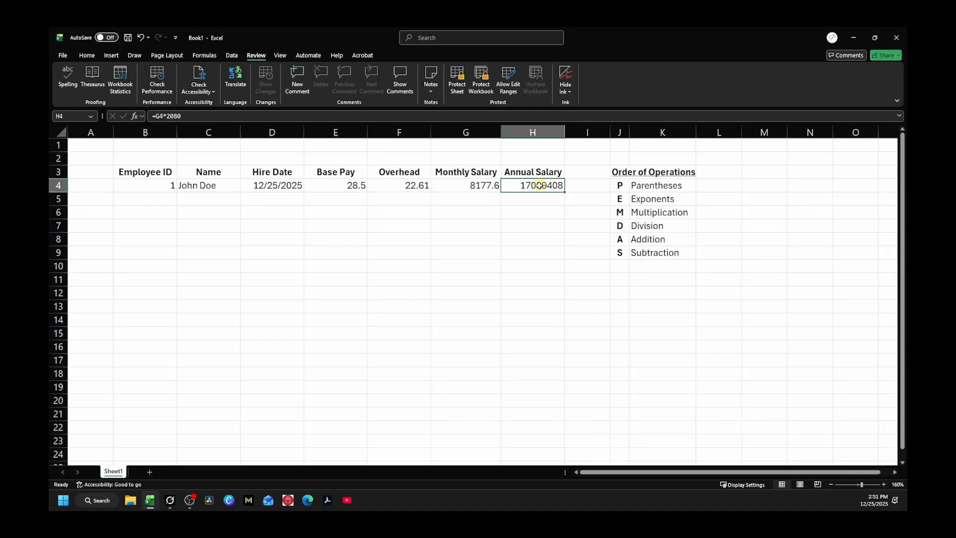
pyautogui.doubleClick(540, 185)
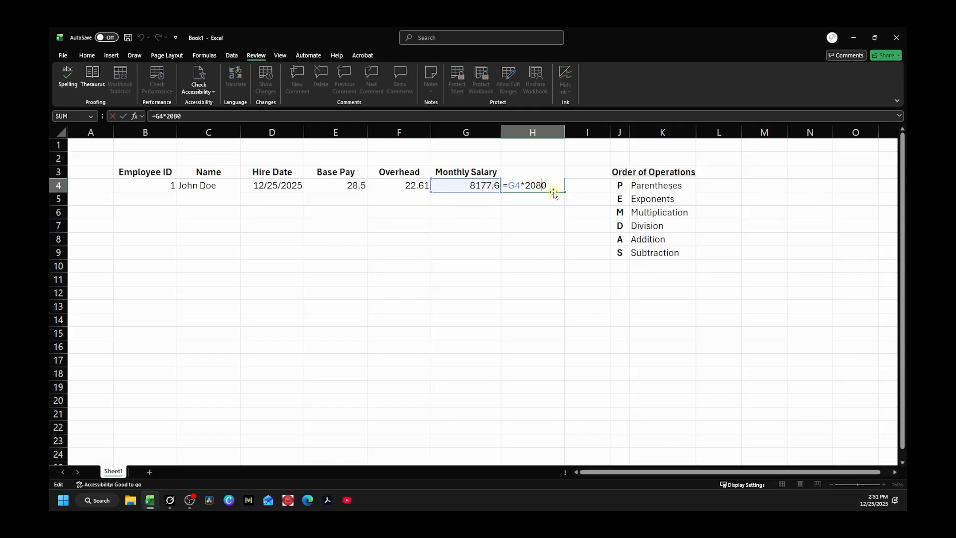
pyautogui.press('Return')
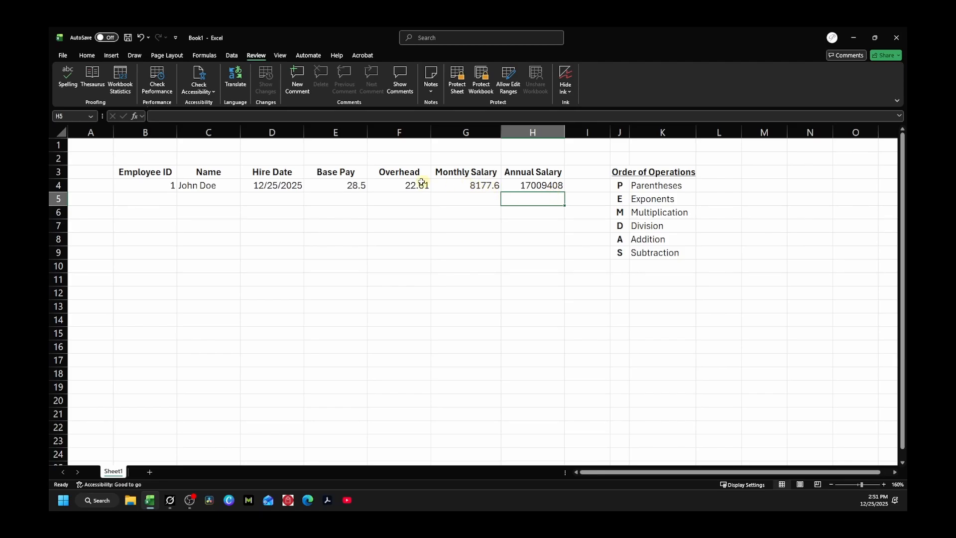
pyautogui.doubleClick(547, 185)
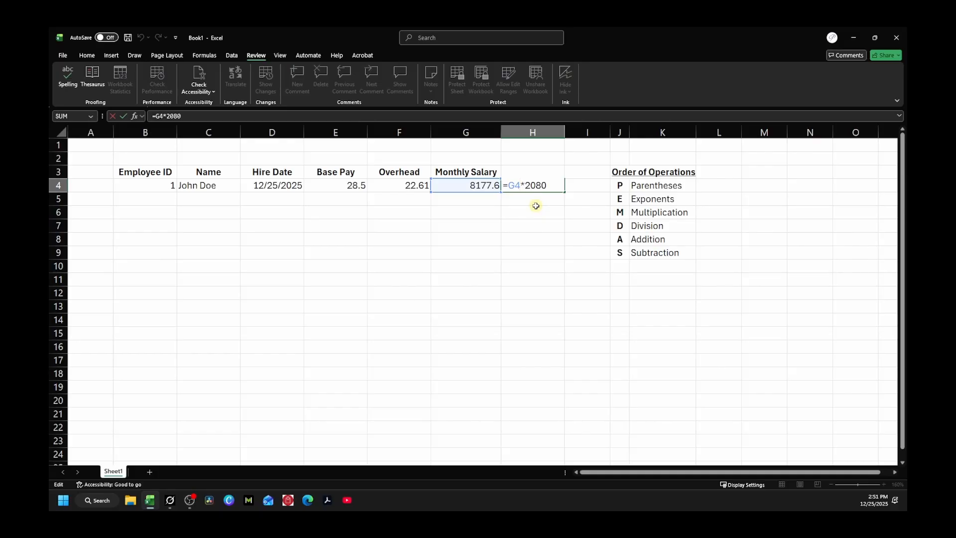
pyautogui.press('BackSpace')
pyautogui.press('BackSpace')
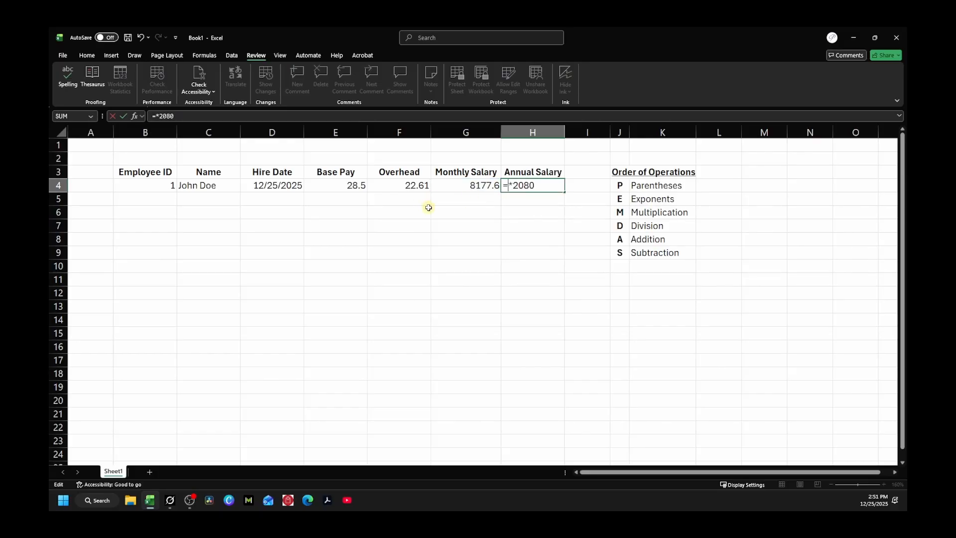
pyautogui.press('Delete')
pyautogui.press('Delete')
pyautogui.press('Delete')
pyautogui.press('Delete')
pyautogui.press('Delete')
pyautogui.write('(')
pyautogui.click(335, 184)
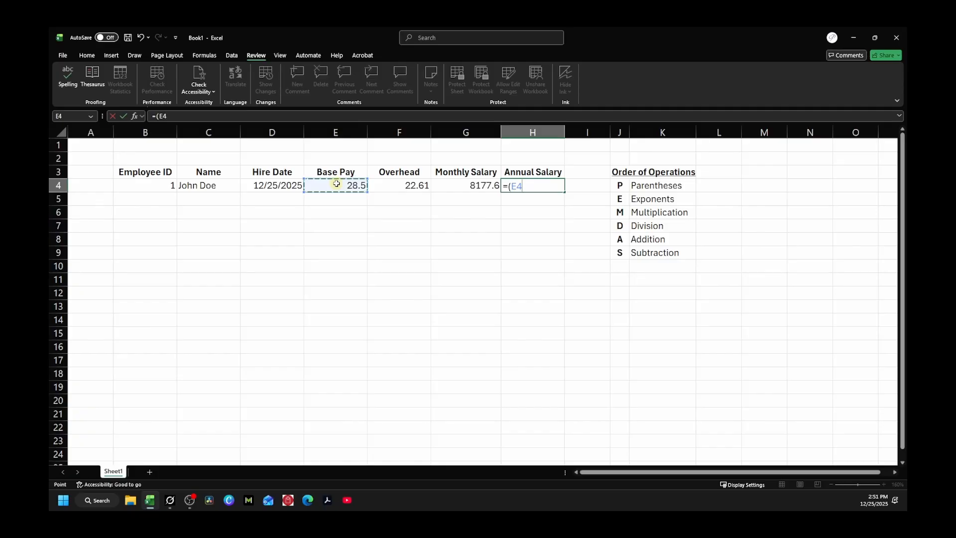
pyautogui.write('+')
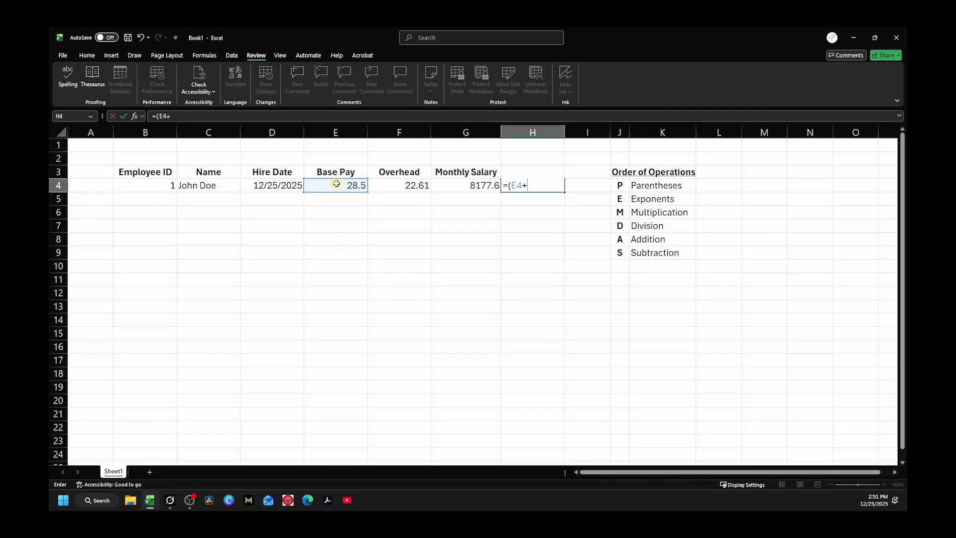
pyautogui.click(396, 185)
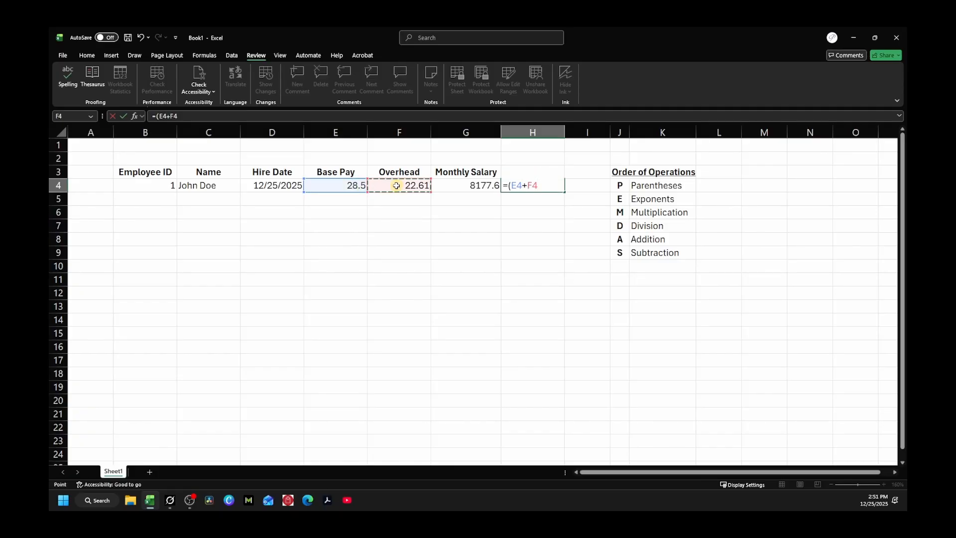
pyautogui.write(')*2080')
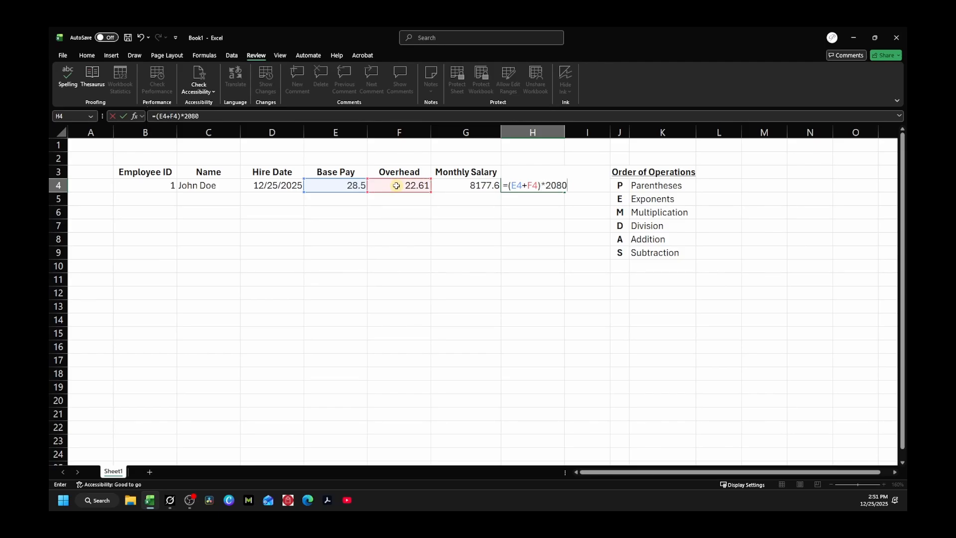
pyautogui.press('Return')
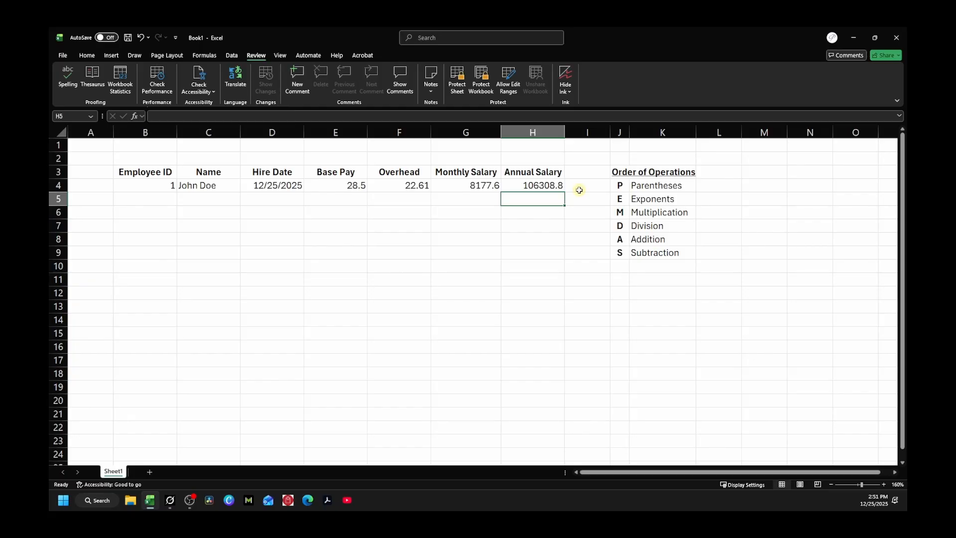
# Step: Copy the G4:H4 salary formulas down through row 19 with the fill handle
pyautogui.click(514, 186)
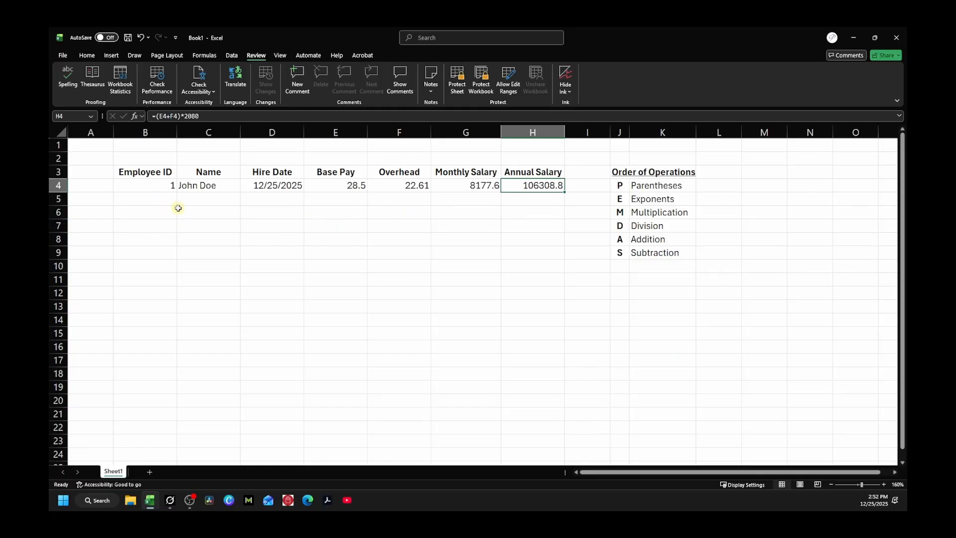
pyautogui.click(479, 186)
pyautogui.click(517, 186)
pyautogui.click(468, 187)
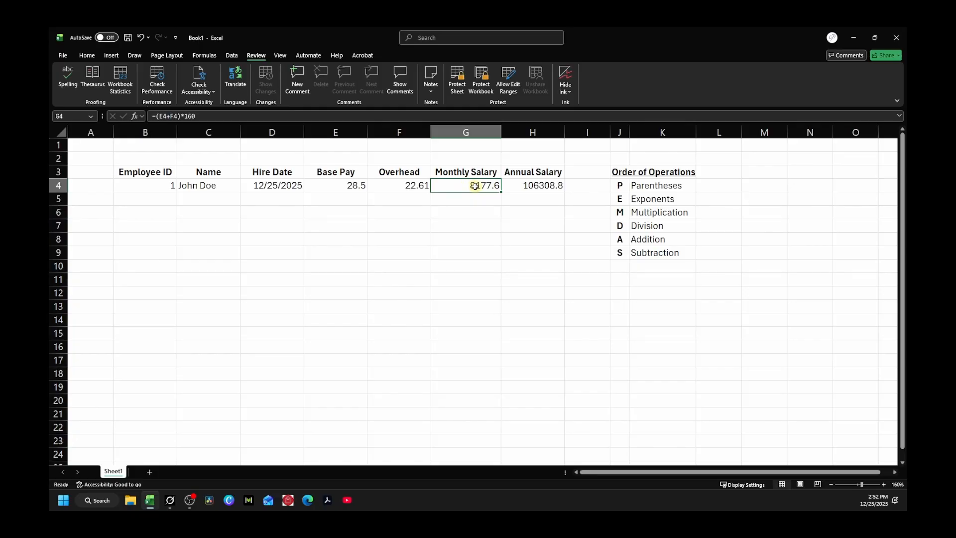
pyautogui.moveTo(475, 185); pyautogui.dragTo(515, 187)
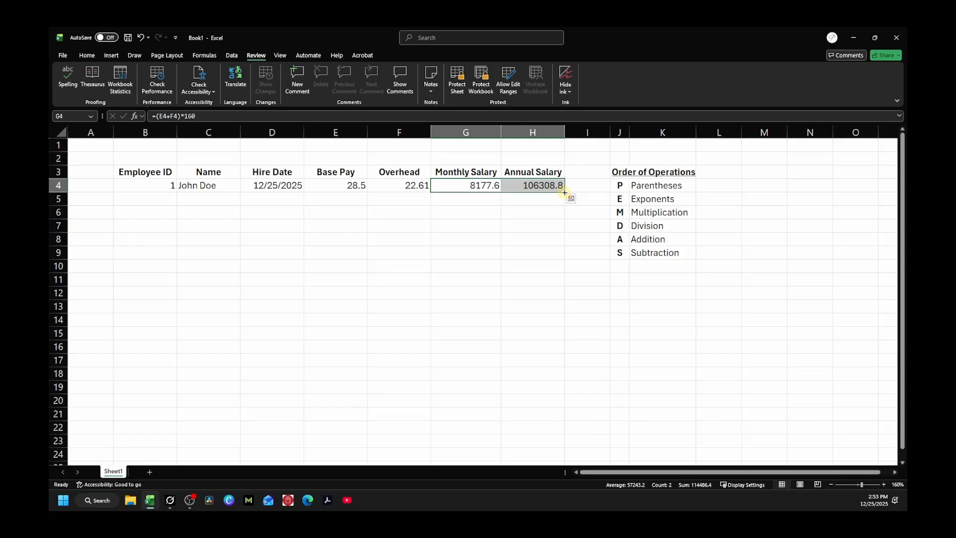
pyautogui.moveTo(565, 192); pyautogui.dragTo(565, 391)
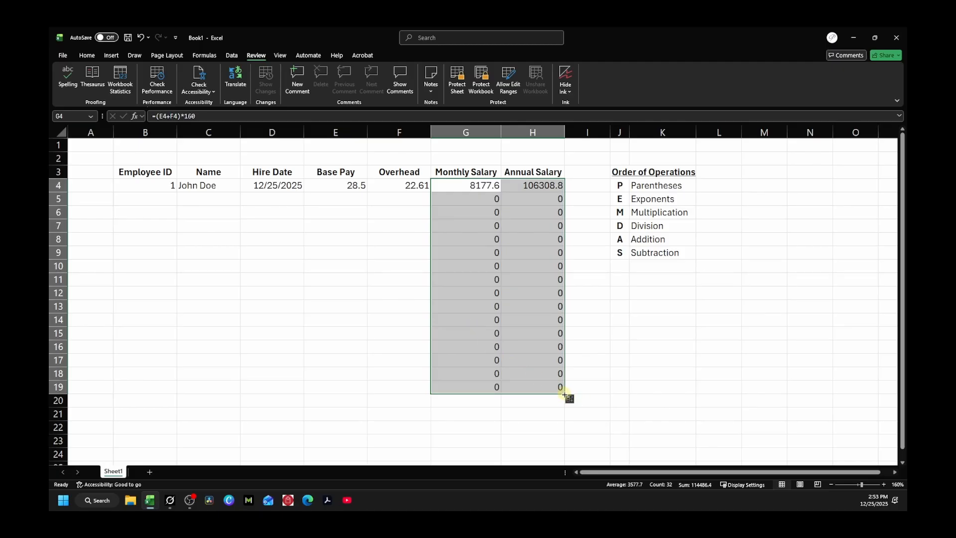
# Step: Trim the salary fill back to row 11 and verify copied formulas in G5, H7 and G9
pyautogui.moveTo(564, 395); pyautogui.dragTo(553, 288)
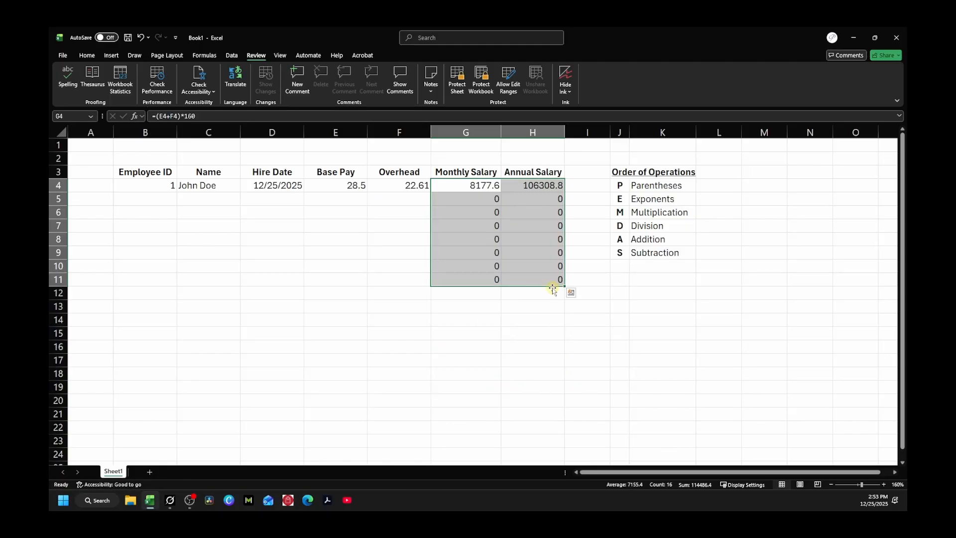
pyautogui.click(555, 316)
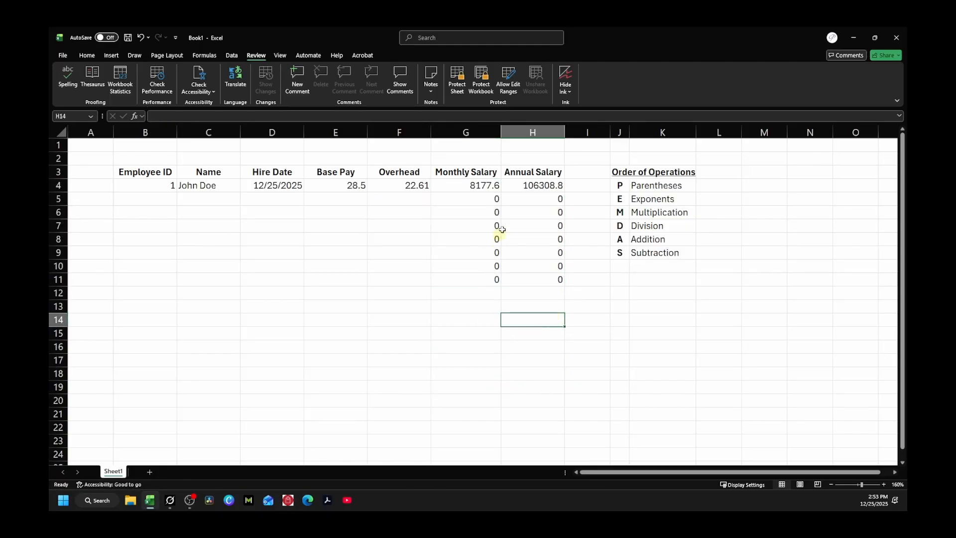
pyautogui.click(472, 198)
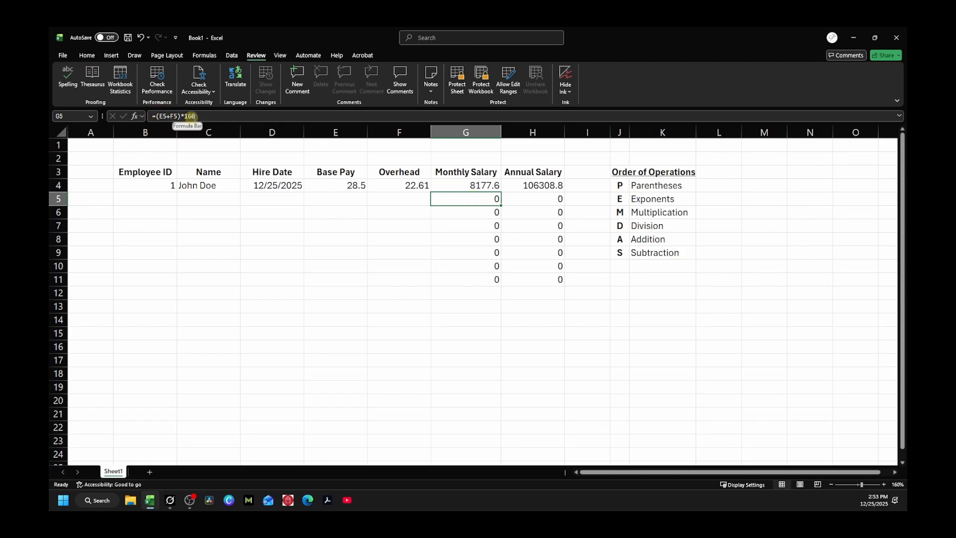
pyautogui.click(546, 228)
pyautogui.click(485, 254)
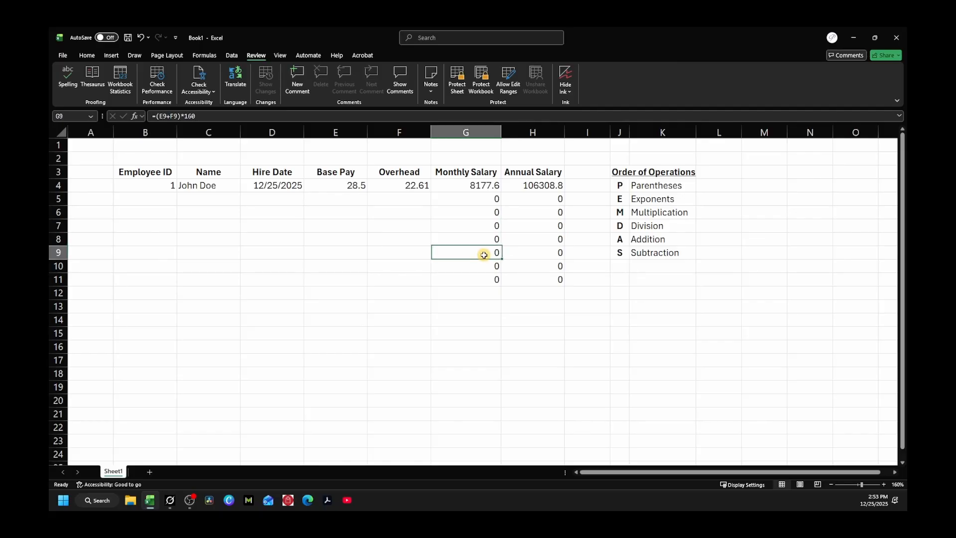
pyautogui.click(175, 116)
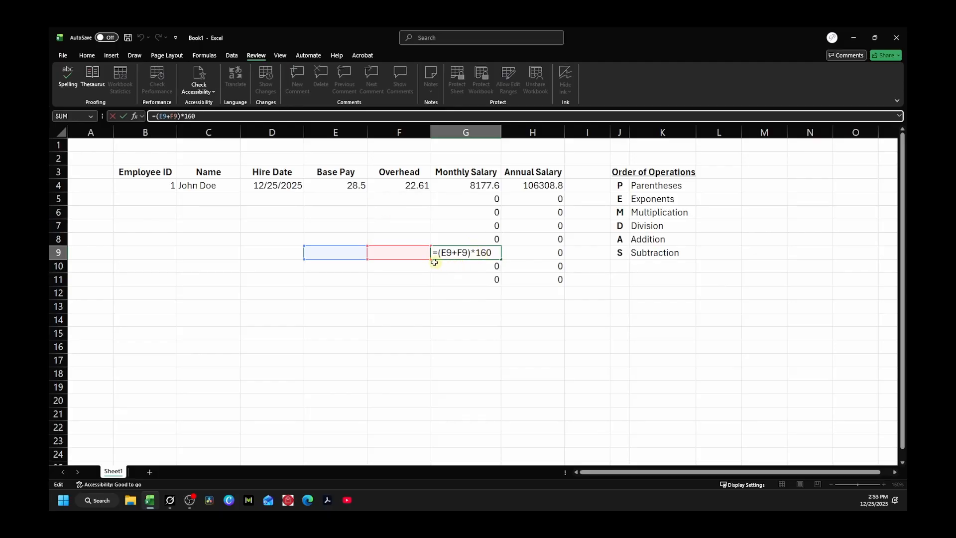
pyautogui.press('Return')
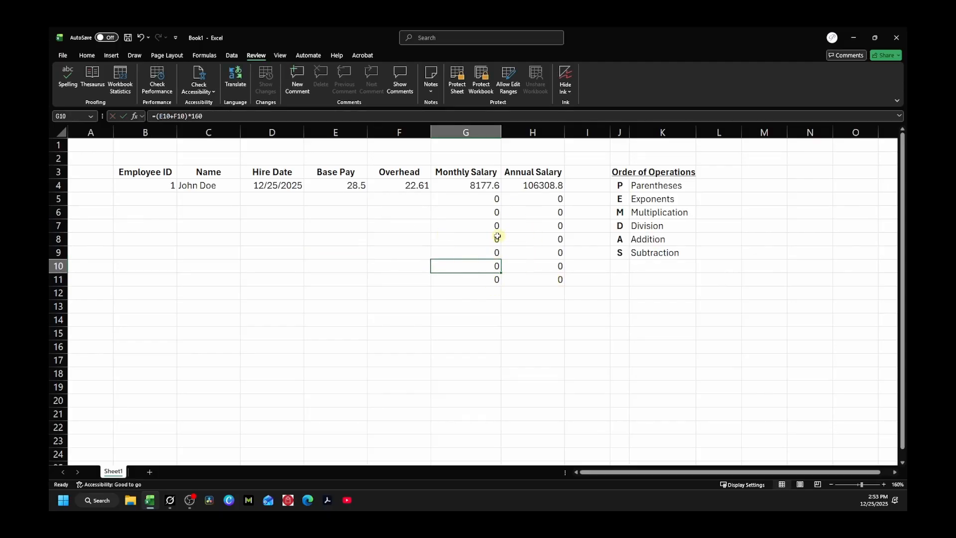
# Step: Enter employee ID 002 and the second employee's name in row 5
pyautogui.click(145, 199)
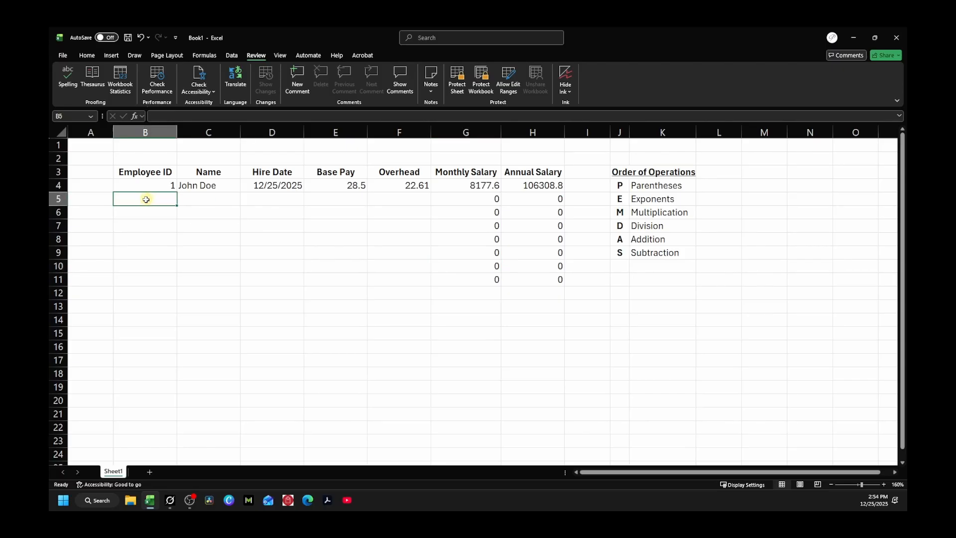
pyautogui.write('002')
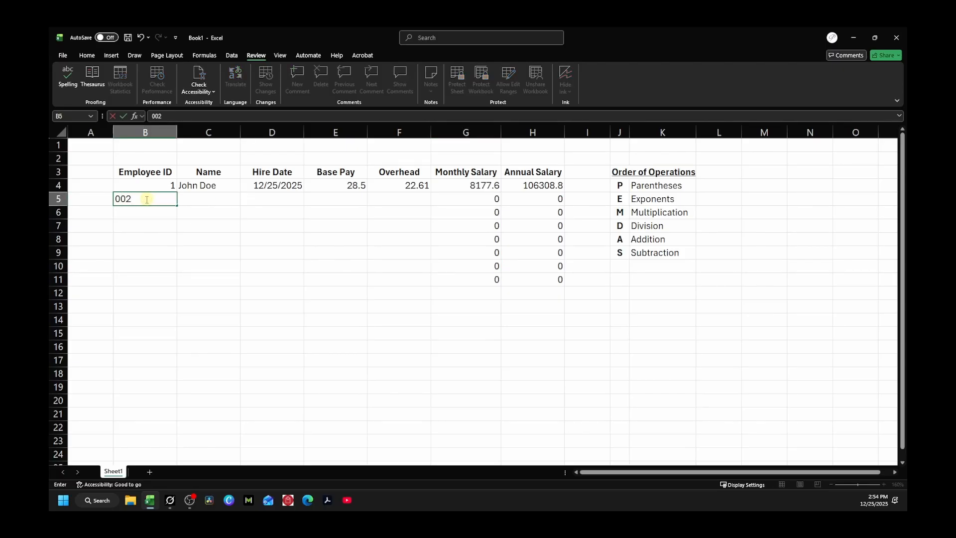
pyautogui.press('Tab')
pyautogui.write('Jane D')
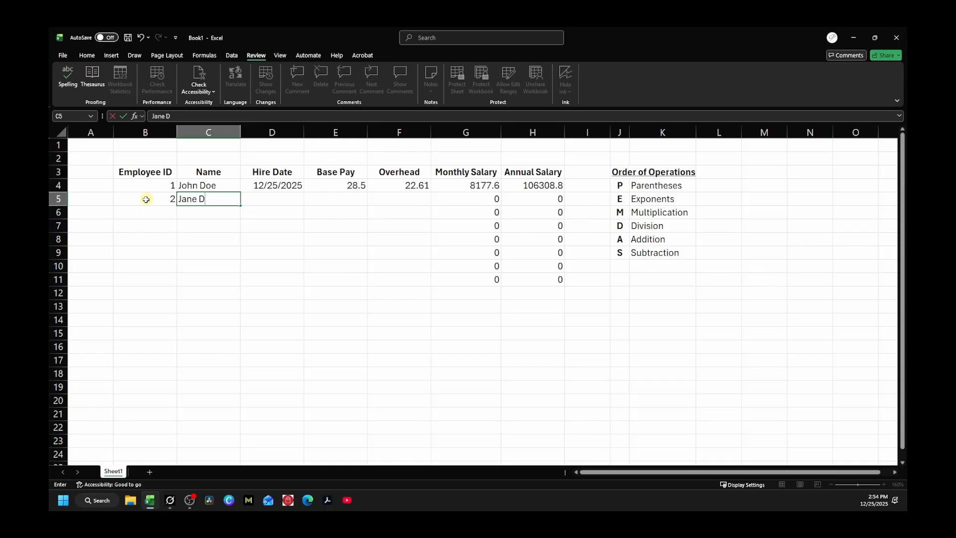
pyautogui.write('oe')
pyautogui.press('Tab')
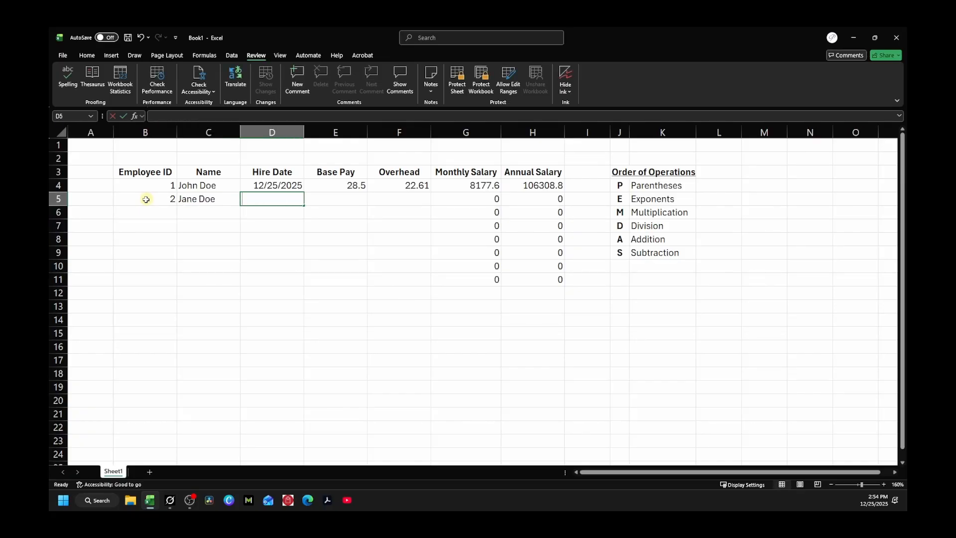
# Step: Fill in hire date 1/16/2015, base pay 31.05 and overhead 22.61 for row 5
pyautogui.write('1/16/')
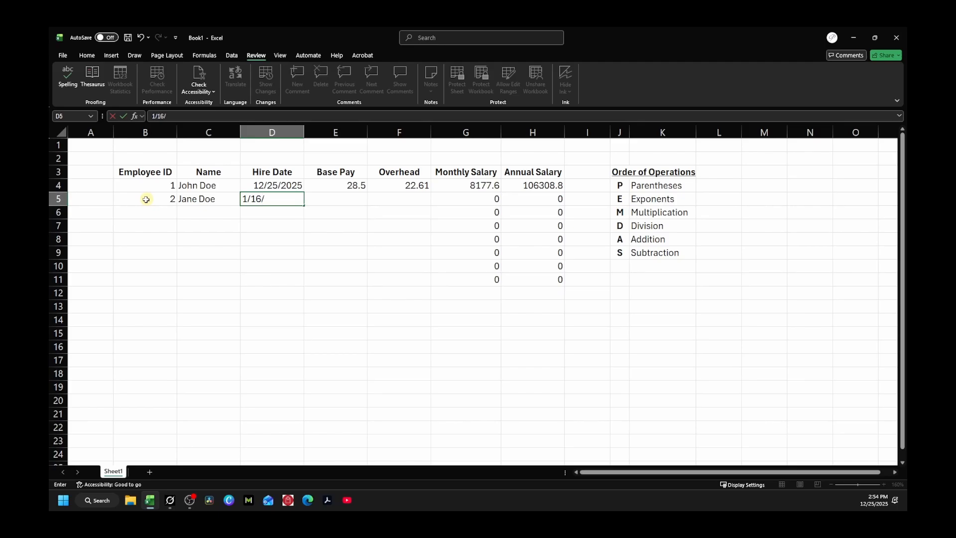
pyautogui.write('2015')
pyautogui.press('Tab')
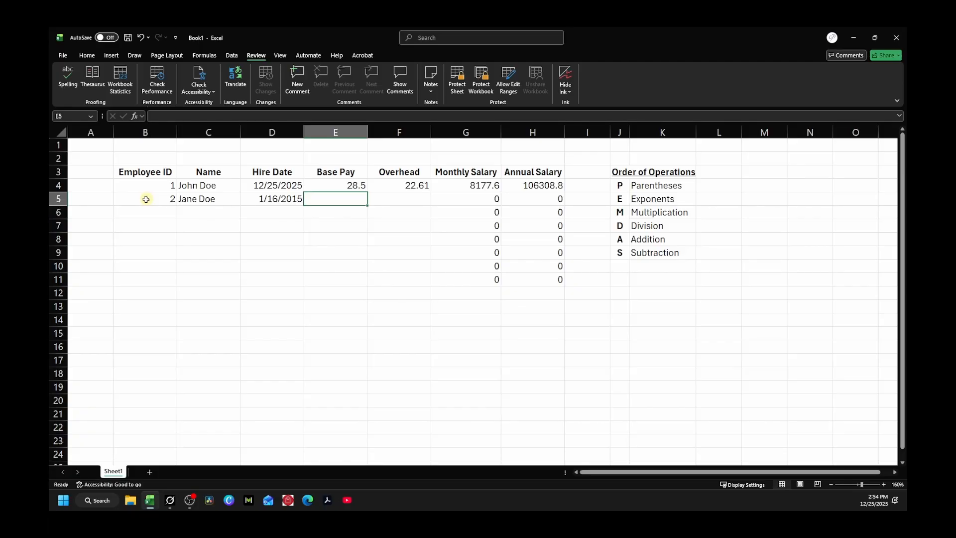
pyautogui.write('31.')
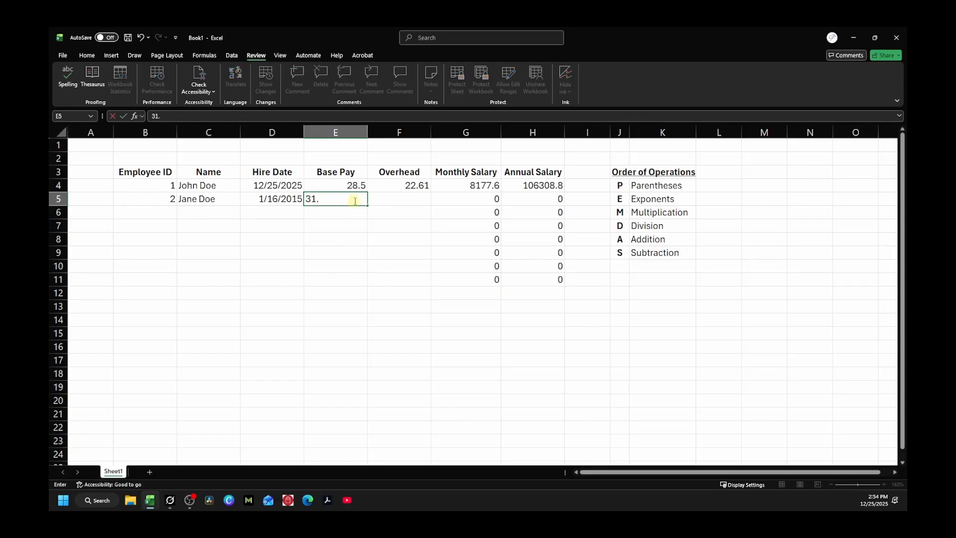
pyautogui.write('05')
pyautogui.press('Tab')
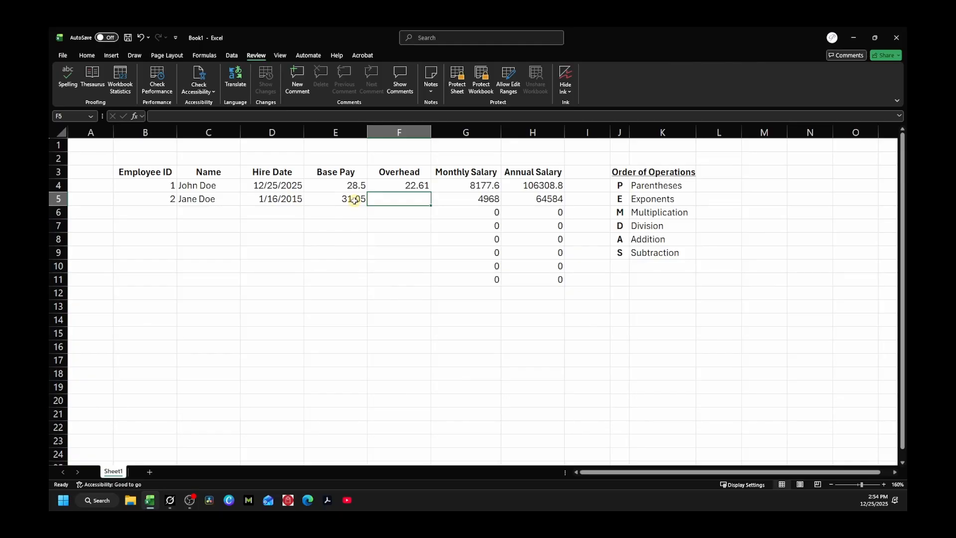
pyautogui.write('22')
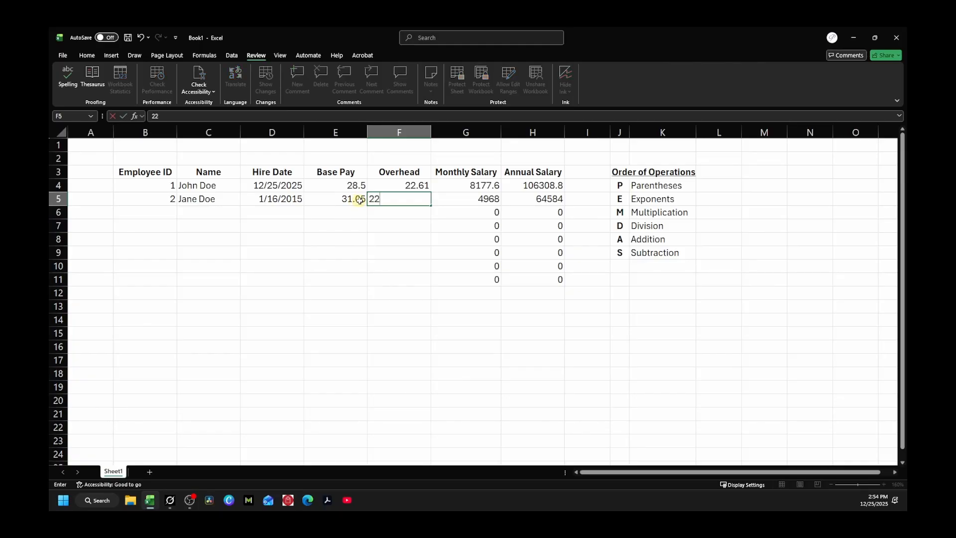
pyautogui.write('.61')
pyautogui.press('Tab')
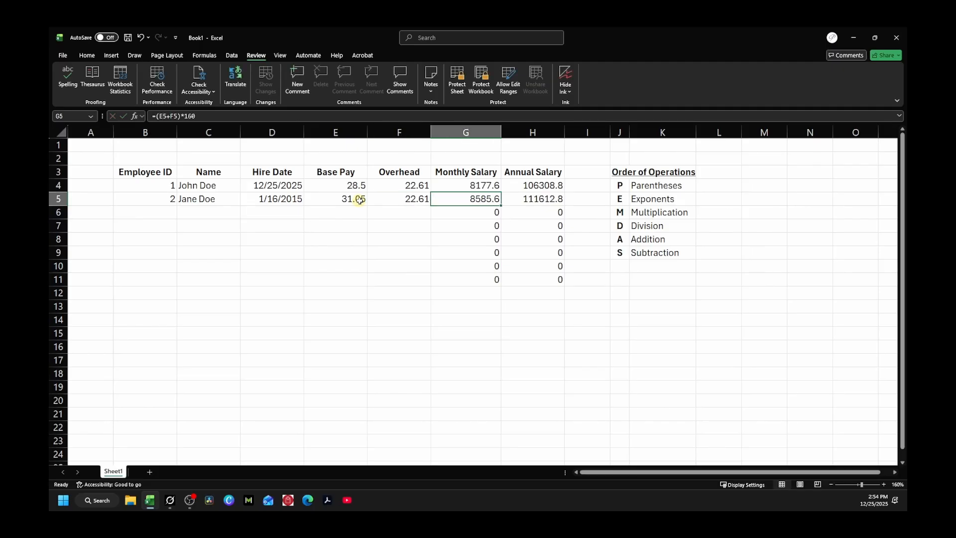
# Step: Check row 5's salaries (8585.6 monthly, 111612.8 annual) and move to row 6's Employee ID
pyautogui.press('Tab')
pyautogui.press('Left')
pyautogui.press('Right')
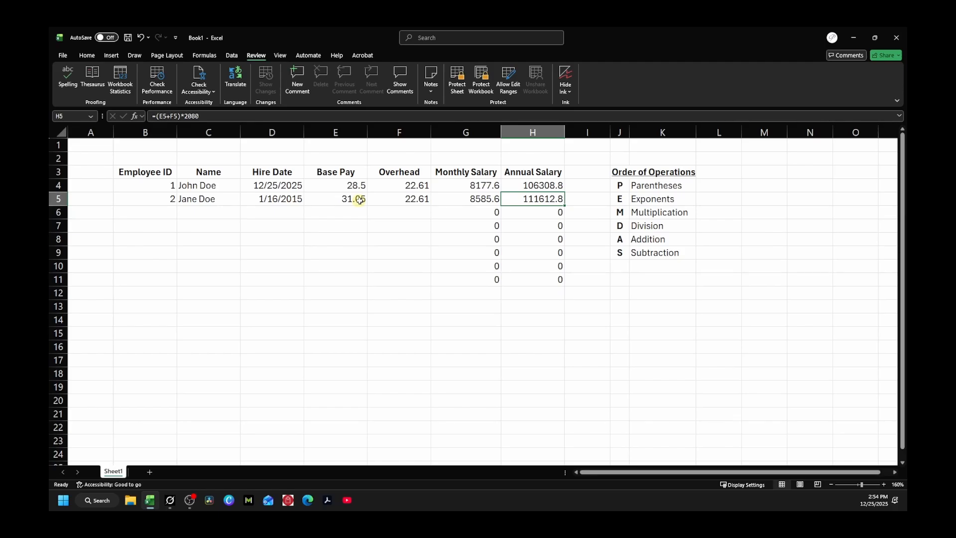
pyautogui.press('Down')
pyautogui.press('Left')
pyautogui.press('Left')
pyautogui.press('Left')
pyautogui.press('Left')
pyautogui.press('Left')
pyautogui.press('Left')
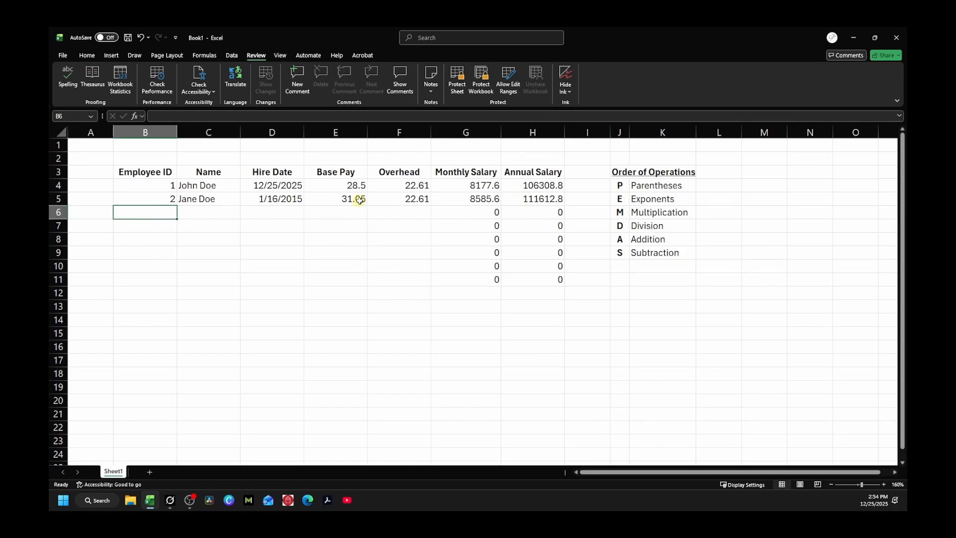
# Step: Enter employee ID 3 in B6 and the employee's name in C6, fixing the combined entry
pyautogui.write('3')
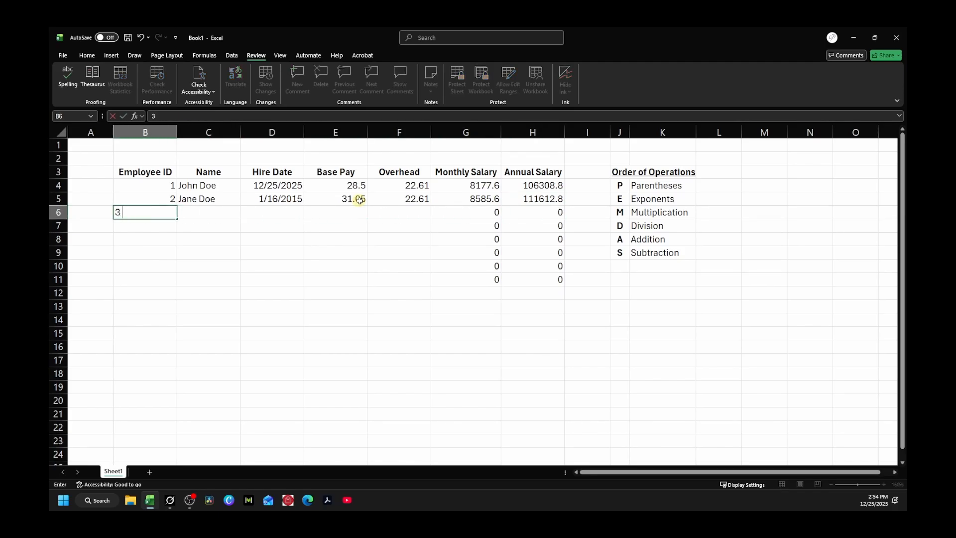
pyautogui.press('Tab')
pyautogui.press('Left')
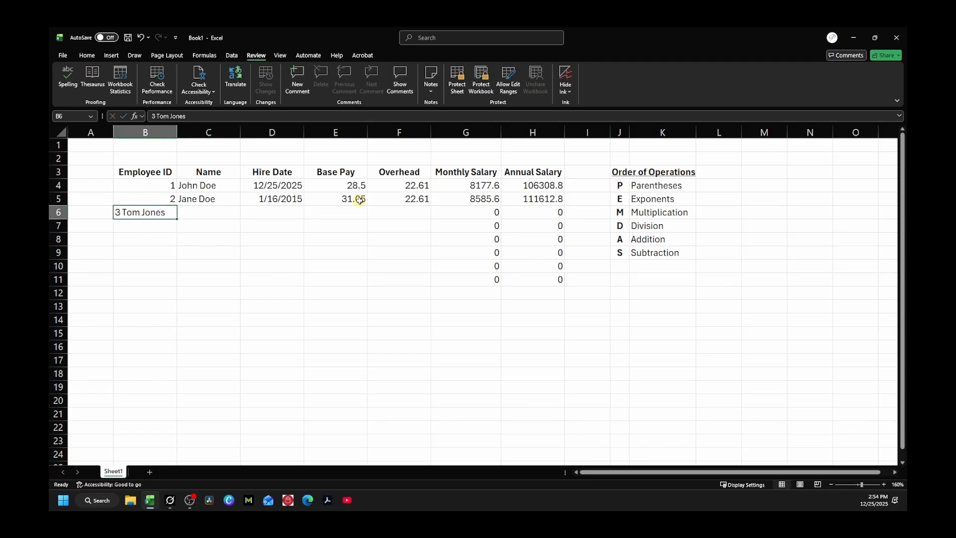
pyautogui.write('3')
pyautogui.press('Tab')
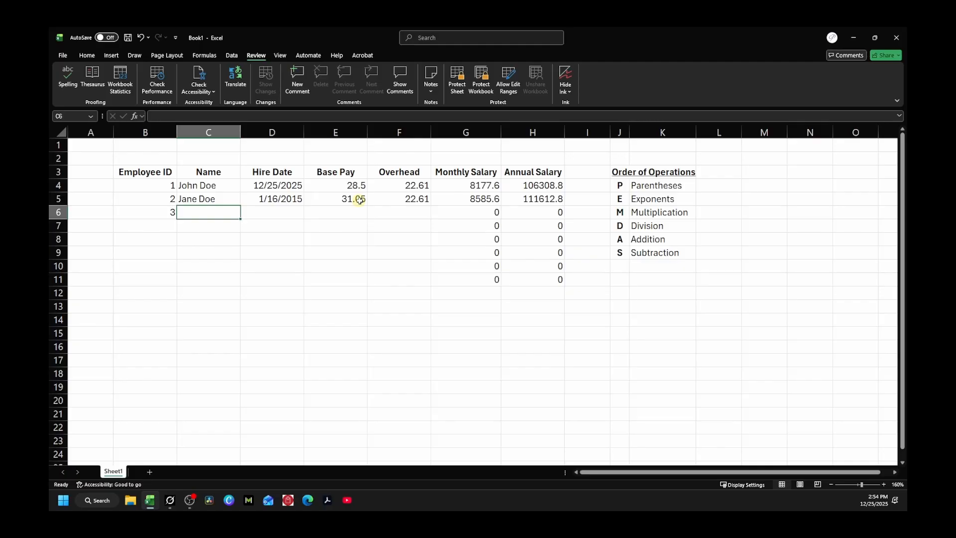
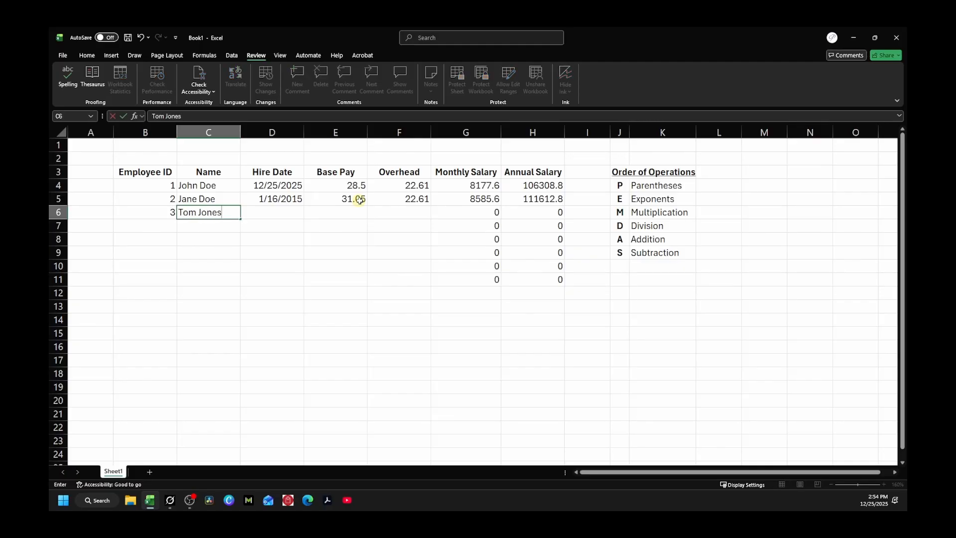
pyautogui.press('Tab')
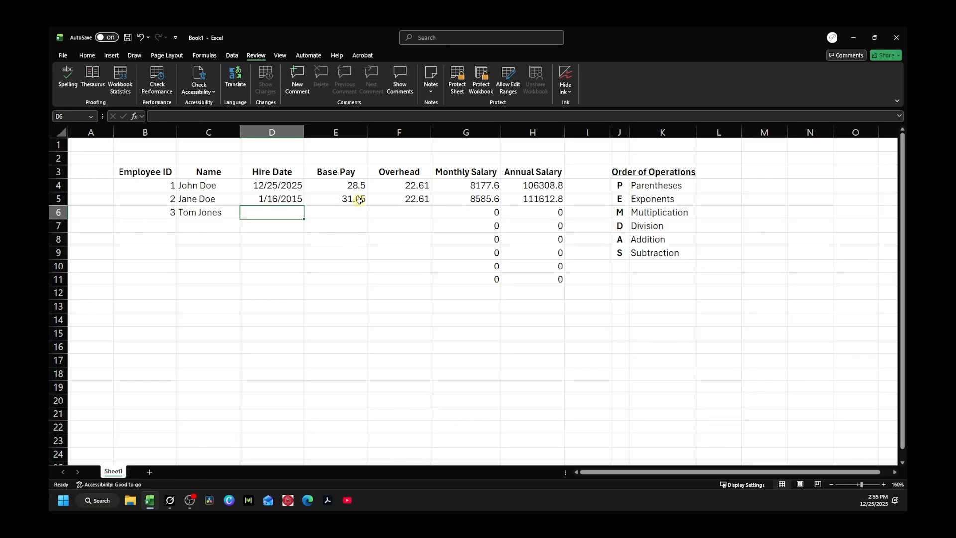
# Step: Enter hire date 4/1/2022, base pay 30.50 and overhead 22.61, then select the resulting salaries
pyautogui.write('4/1')
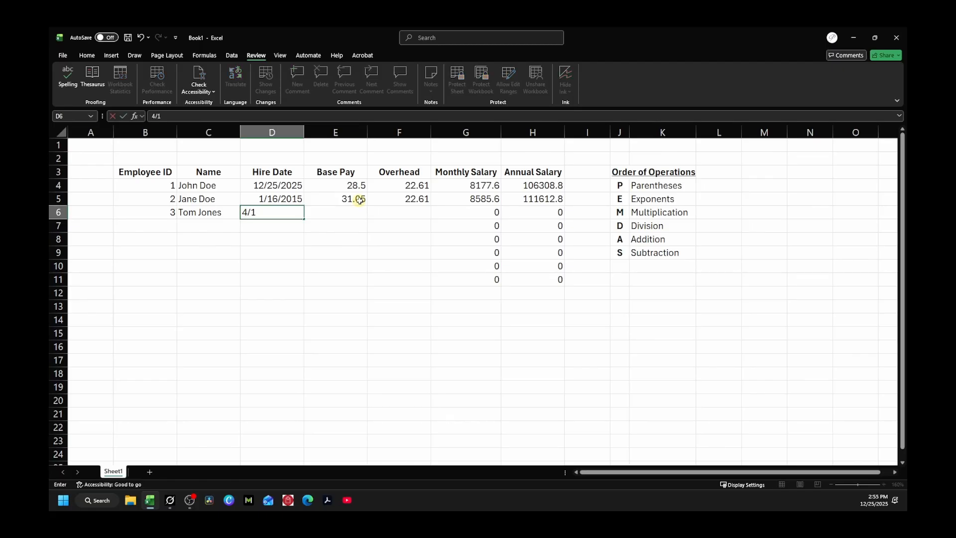
pyautogui.write('/2022')
pyautogui.press('Tab')
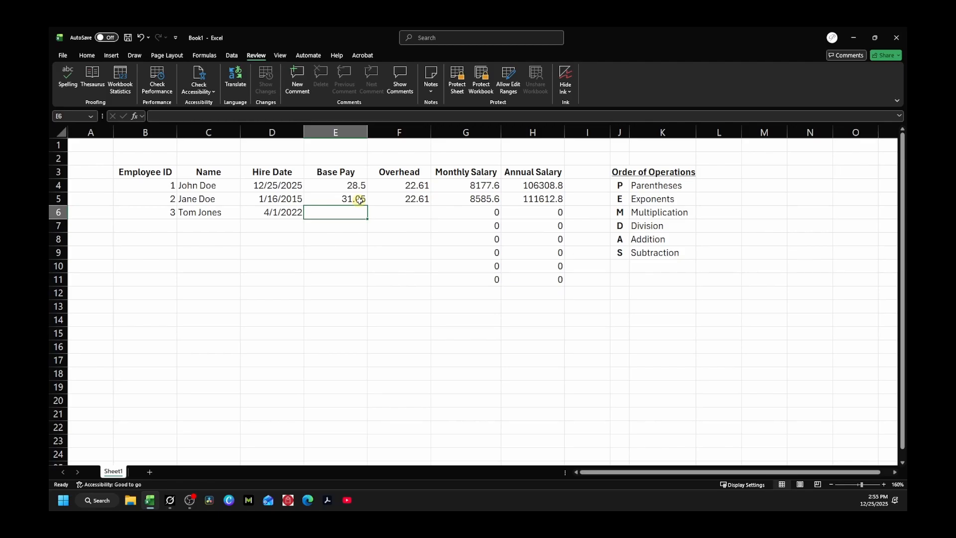
pyautogui.write('30.')
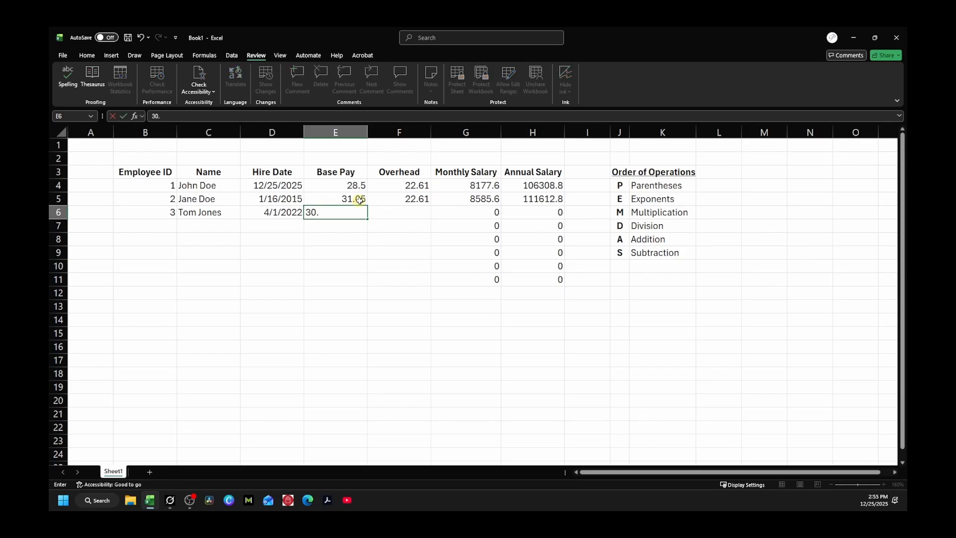
pyautogui.write('50')
pyautogui.press('Tab')
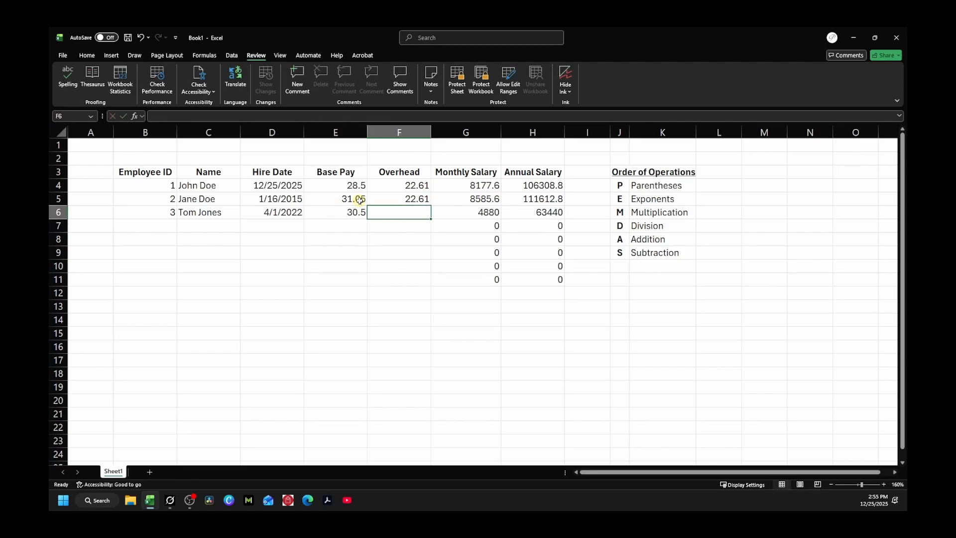
pyautogui.write('22')
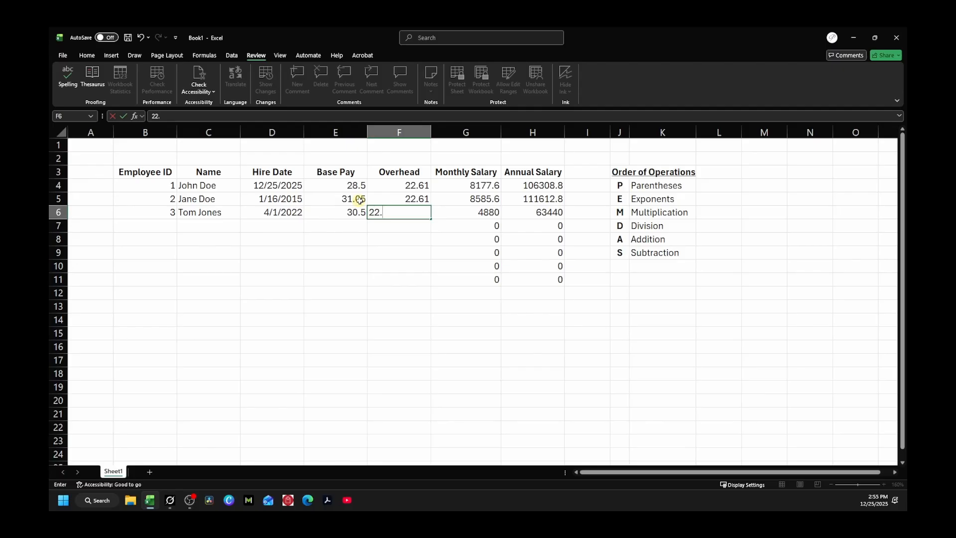
pyautogui.write('.61')
pyautogui.press('Return')
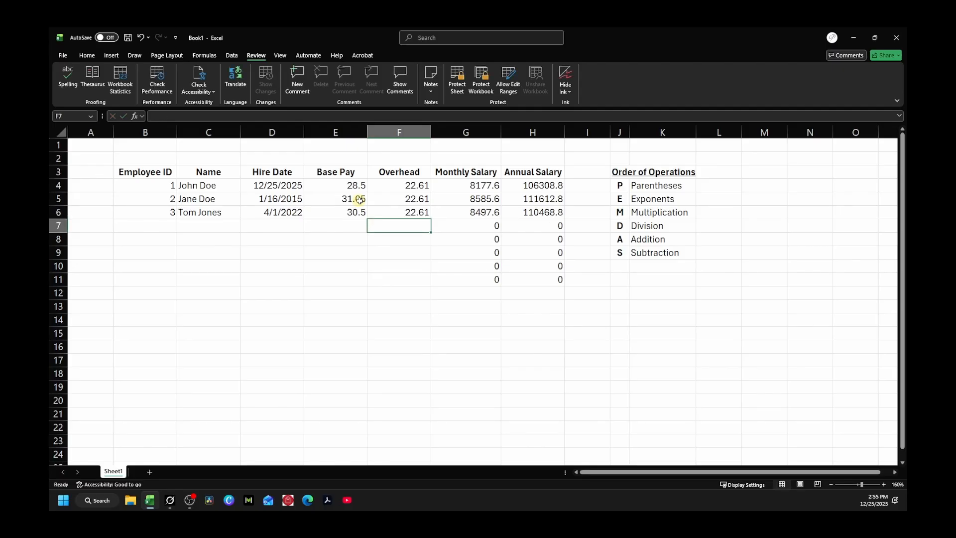
pyautogui.moveTo(462, 188); pyautogui.dragTo(540, 275)
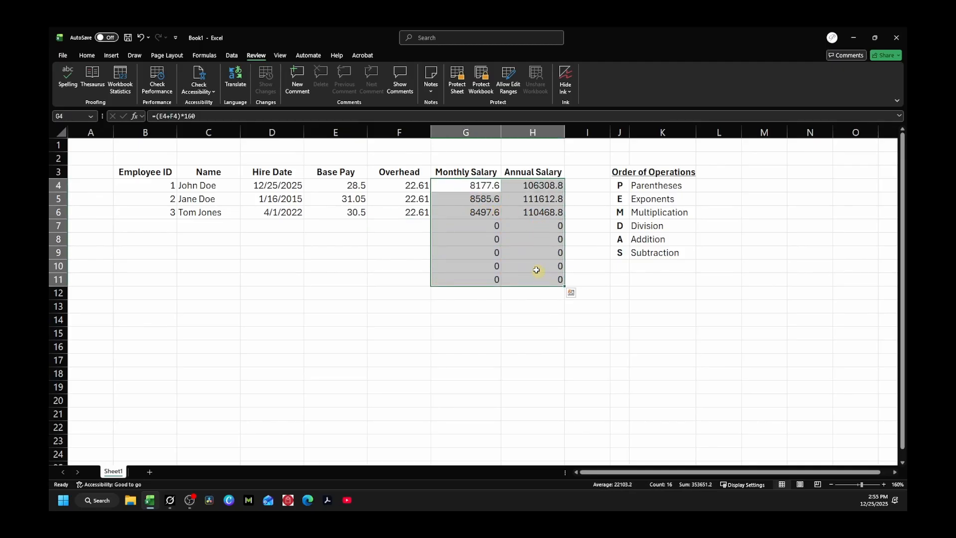
pyautogui.click(486, 185)
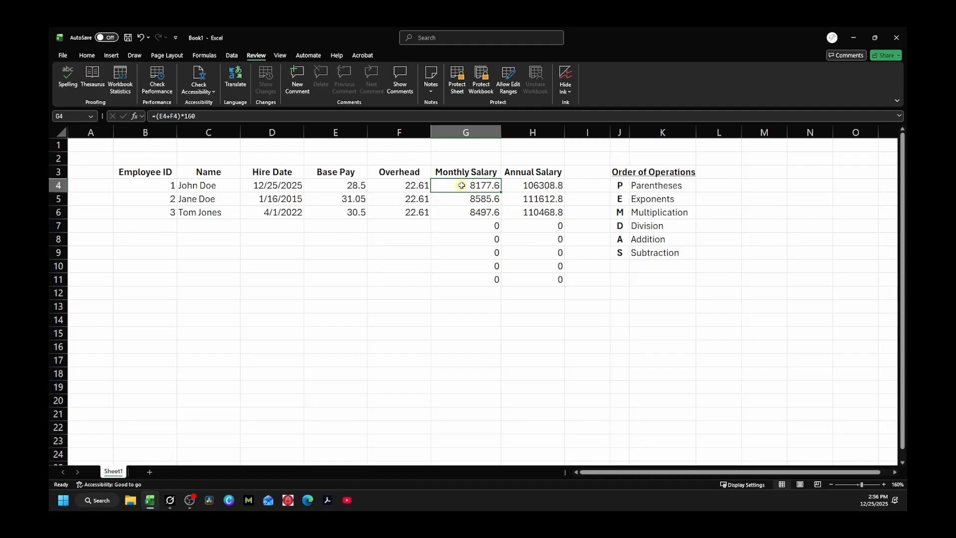
# Step: Clear the Locked protection setting on input range B4:F11 through Format Cells
pyautogui.moveTo(143, 184); pyautogui.dragTo(390, 278)
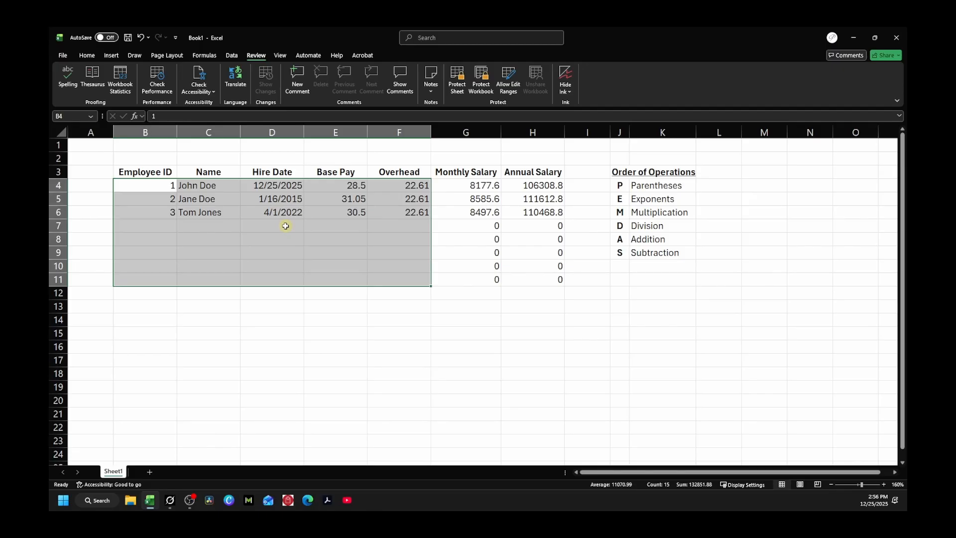
pyautogui.rightClick(285, 226)
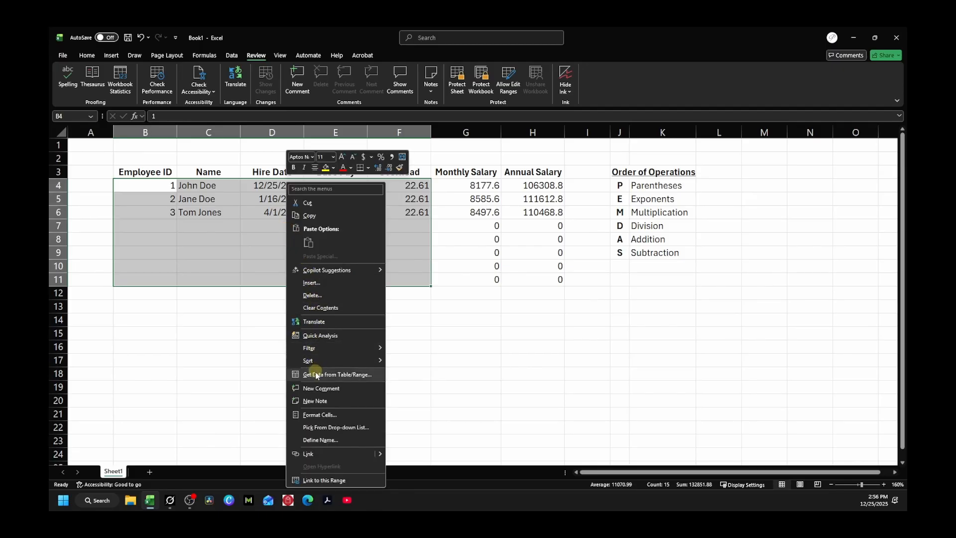
pyautogui.click(319, 415)
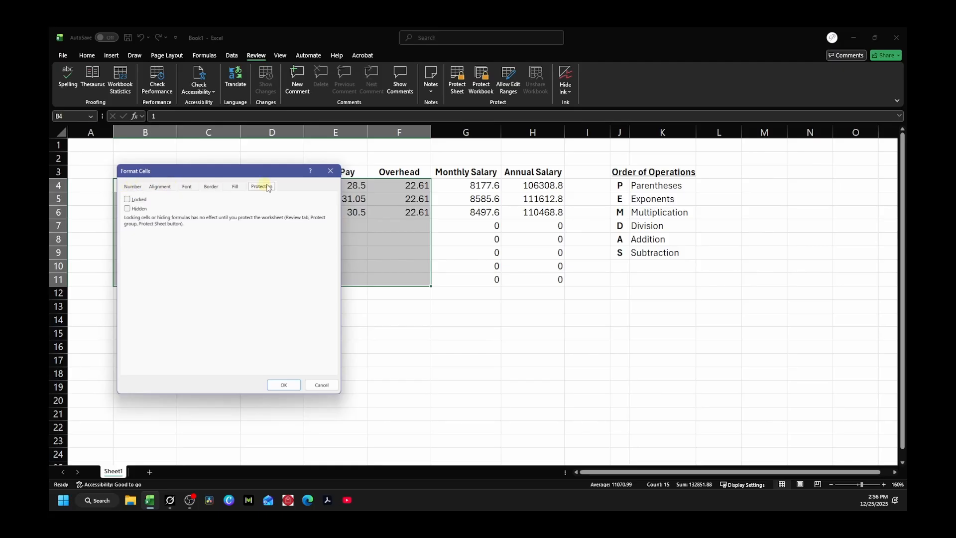
pyautogui.click(128, 200)
pyautogui.click(127, 200)
pyautogui.click(284, 385)
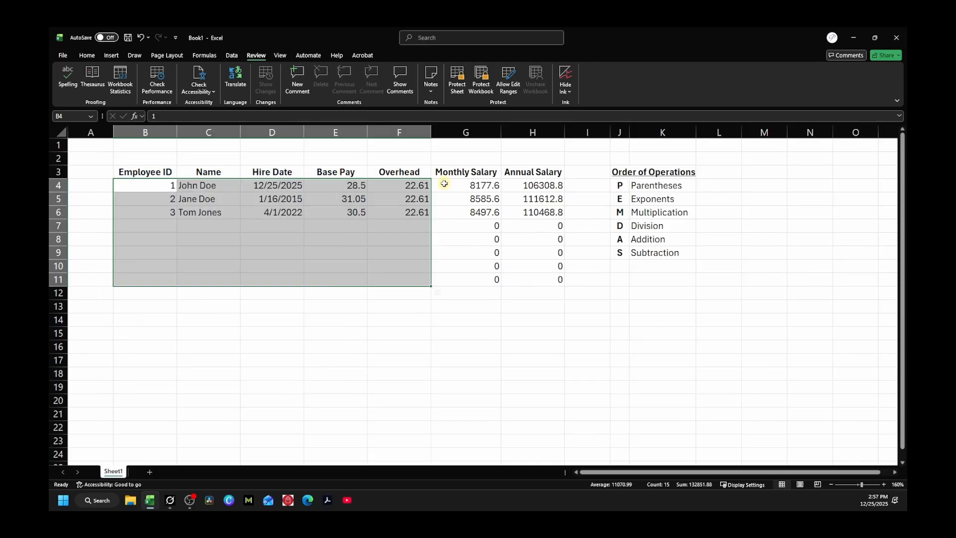
# Step: Keep Locked checked for salary formula range G4:H11 in Format Cells, then move to E11
pyautogui.moveTo(444, 184); pyautogui.dragTo(524, 279)
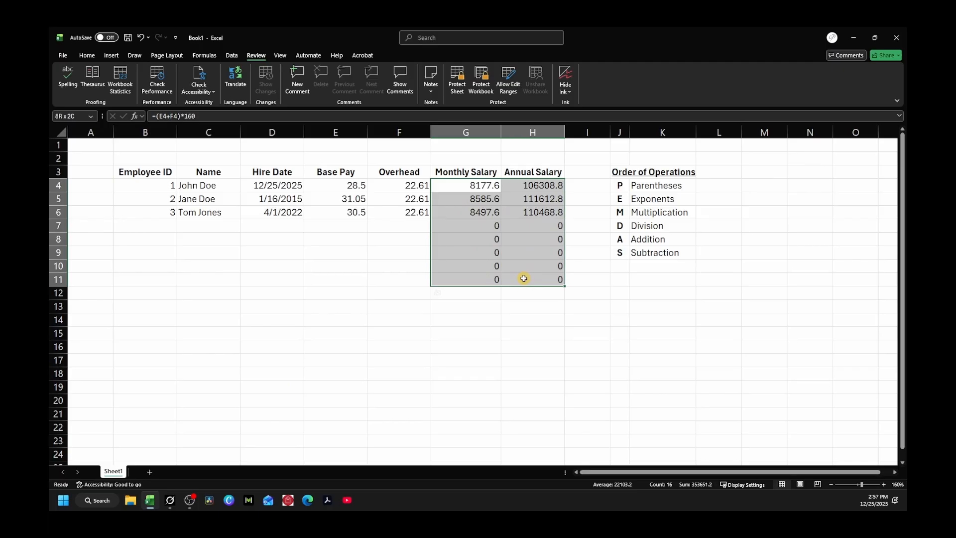
pyautogui.rightClick(509, 246)
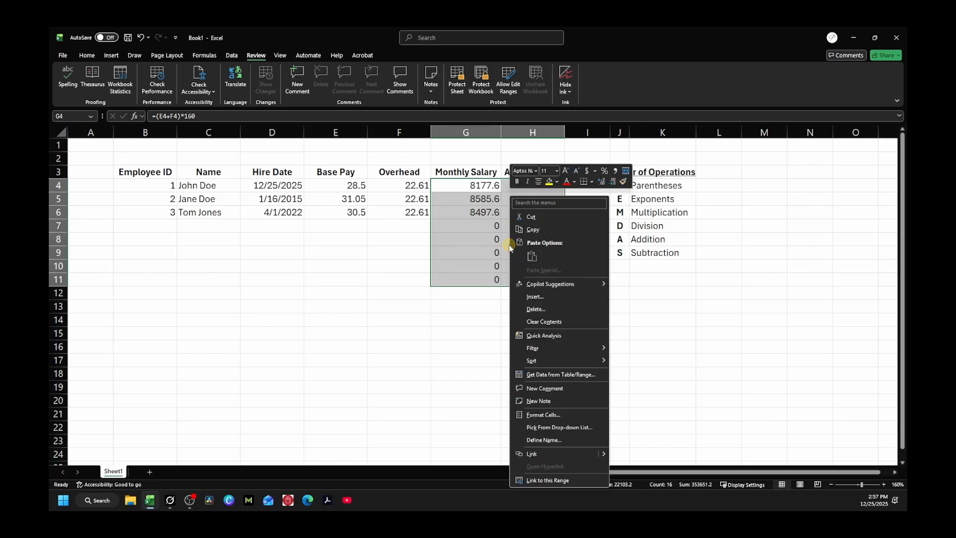
pyautogui.click(538, 416)
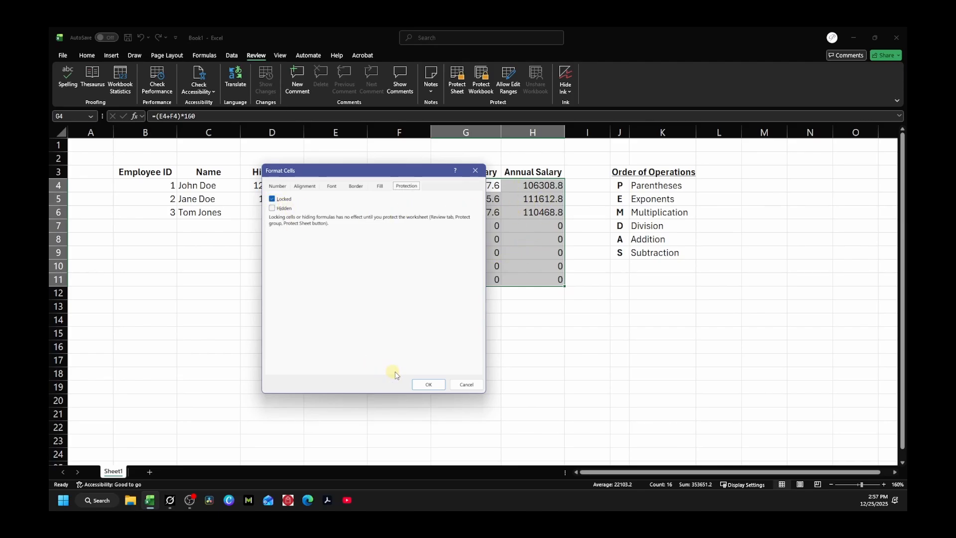
pyautogui.click(425, 389)
pyautogui.click(360, 277)
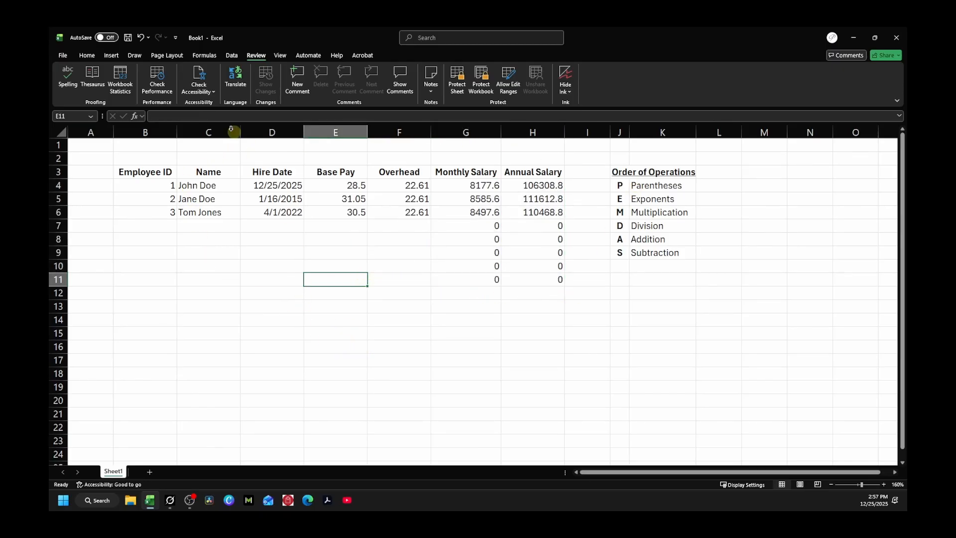
pyautogui.click(160, 55)
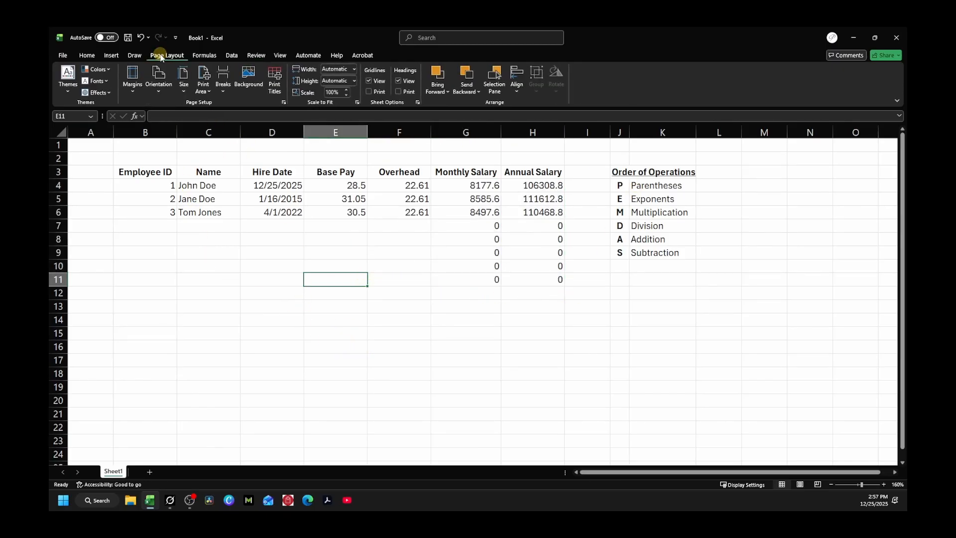
pyautogui.click(84, 56)
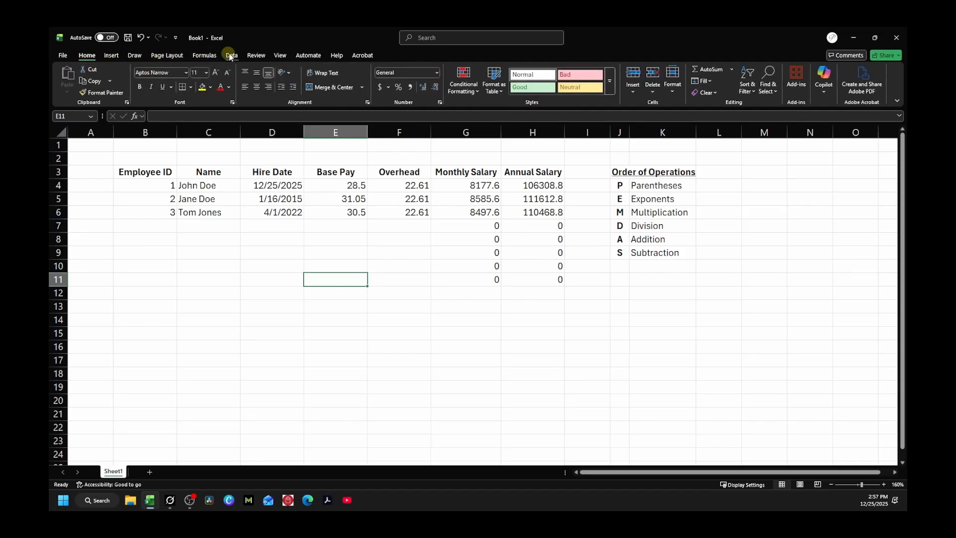
pyautogui.click(257, 55)
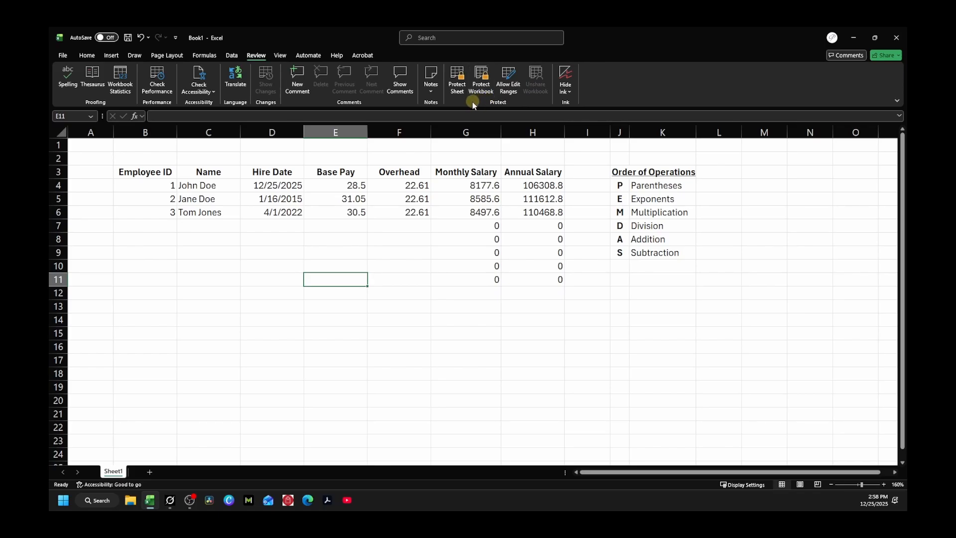
# Step: Protect the sheet, allowing only unlocked-cell selection plus formatting, sorting, AutoFilter and PivotTables
pyautogui.click(455, 80)
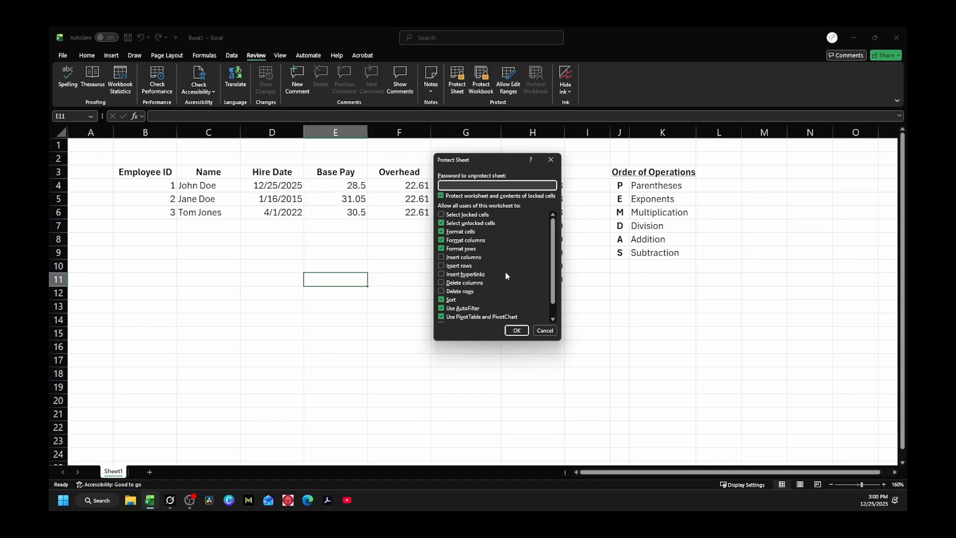
pyautogui.scroll(-1, 506, 274)
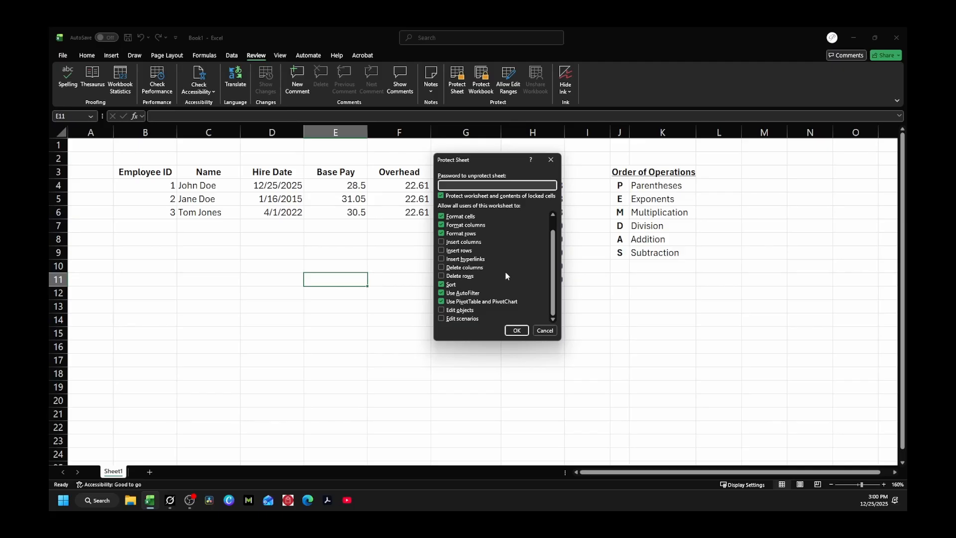
pyautogui.scroll(1, 506, 276)
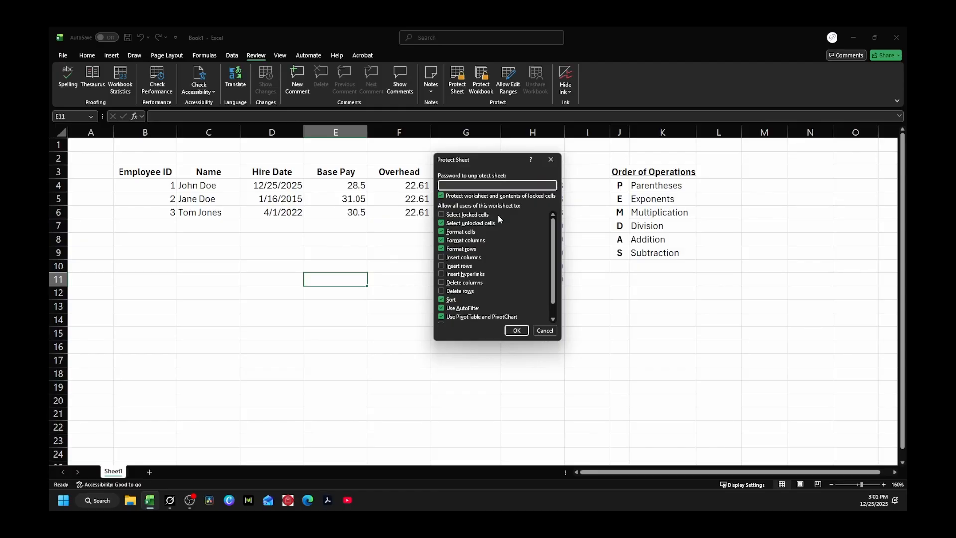
pyautogui.click(516, 330)
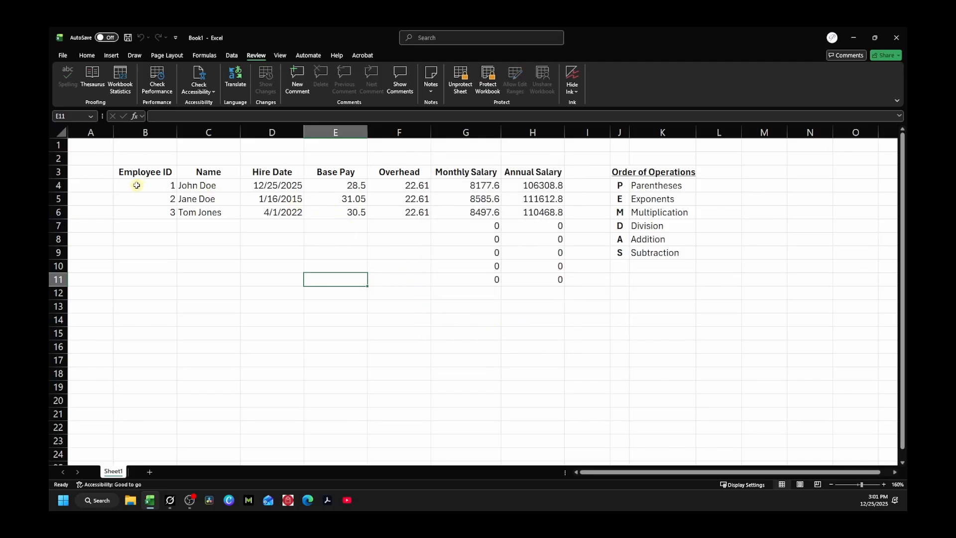
pyautogui.moveTo(137, 186); pyautogui.dragTo(380, 255)
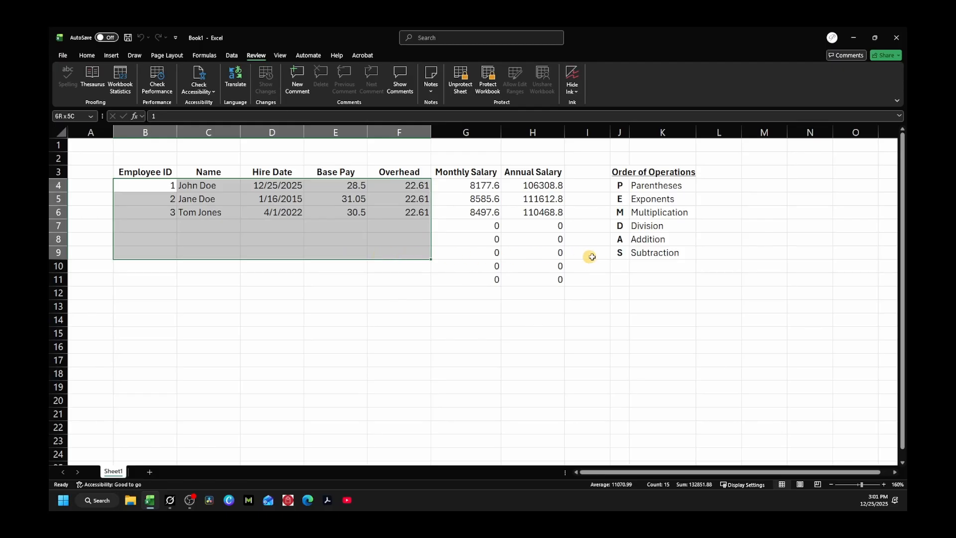
pyautogui.moveTo(548, 257); pyautogui.dragTo(348, 294)
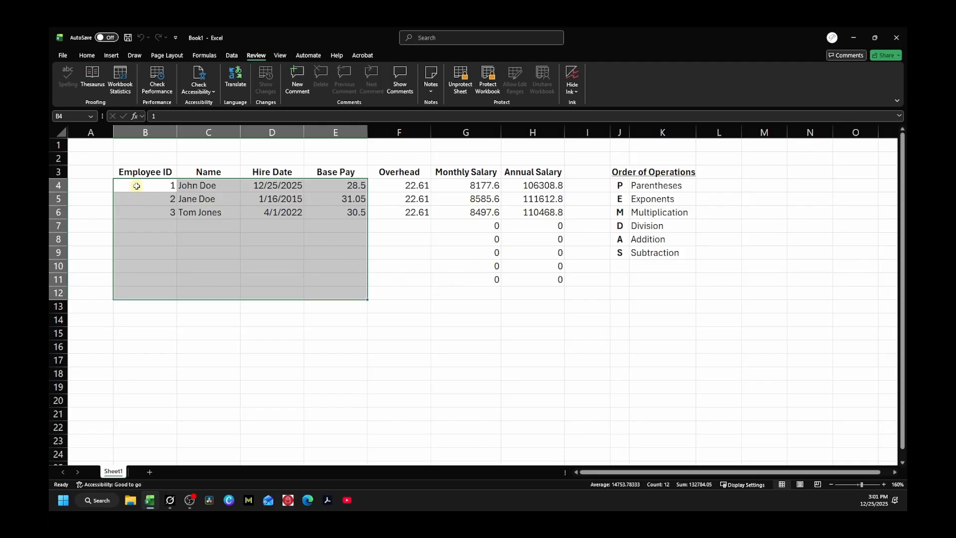
pyautogui.moveTo(132, 185); pyautogui.dragTo(414, 276)
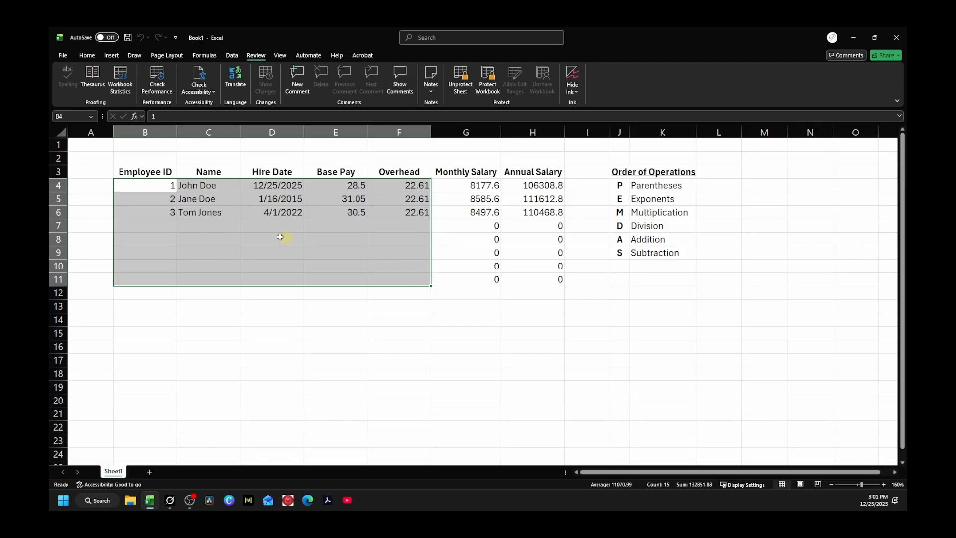
pyautogui.click(242, 236)
pyautogui.press('Return')
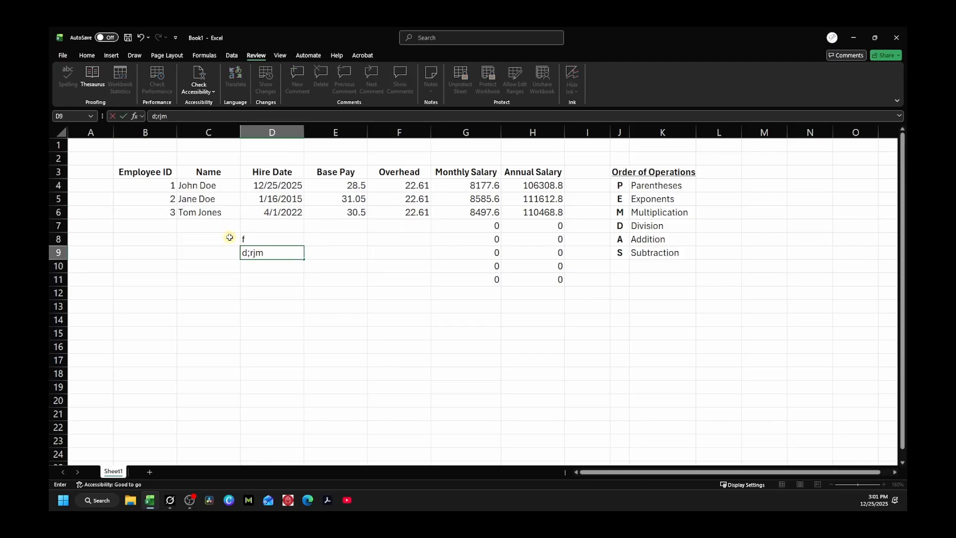
pyautogui.moveTo(252, 239); pyautogui.dragTo(255, 266)
pyautogui.press('Delete')
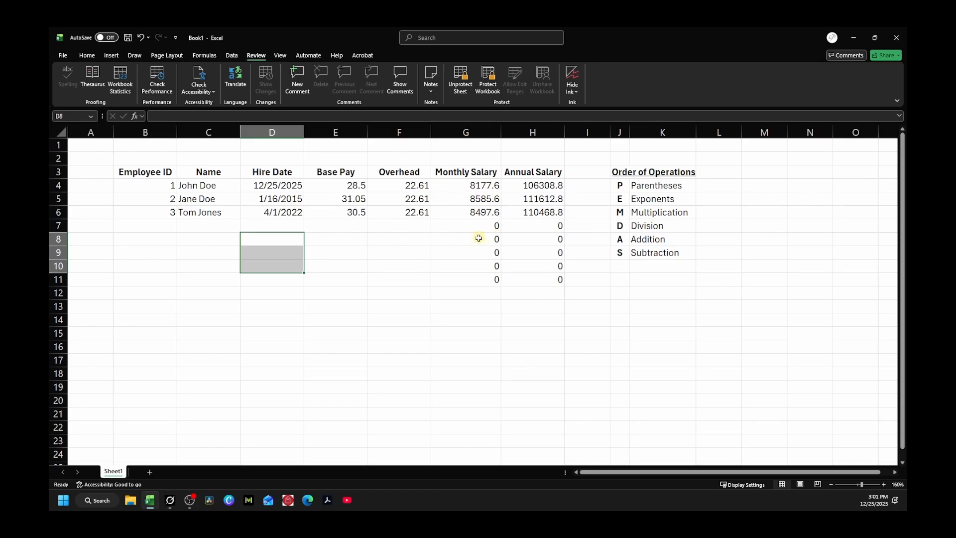
pyautogui.click(392, 243)
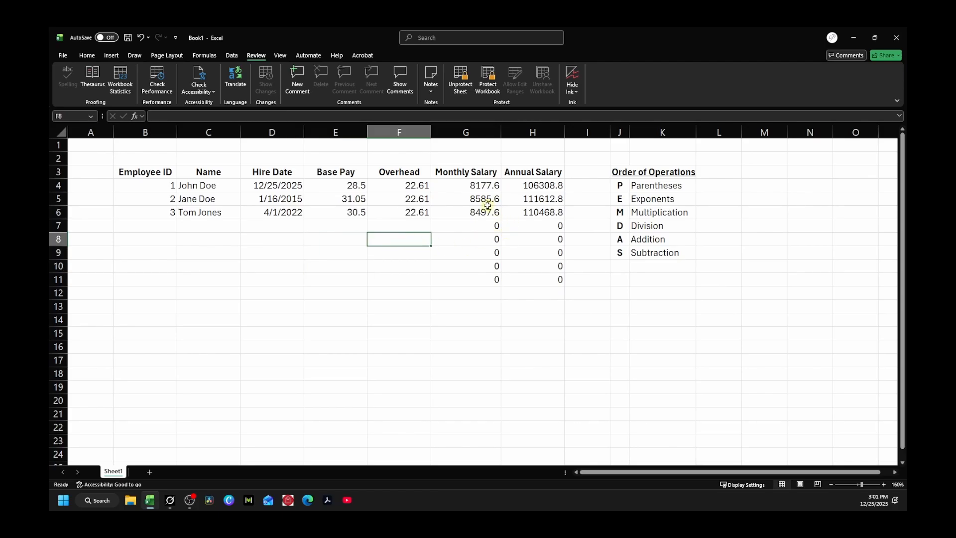
# Step: Unprotect the sheet and confirm H8's formula =(E8+F8)*2080 can be opened for editing
pyautogui.click(457, 82)
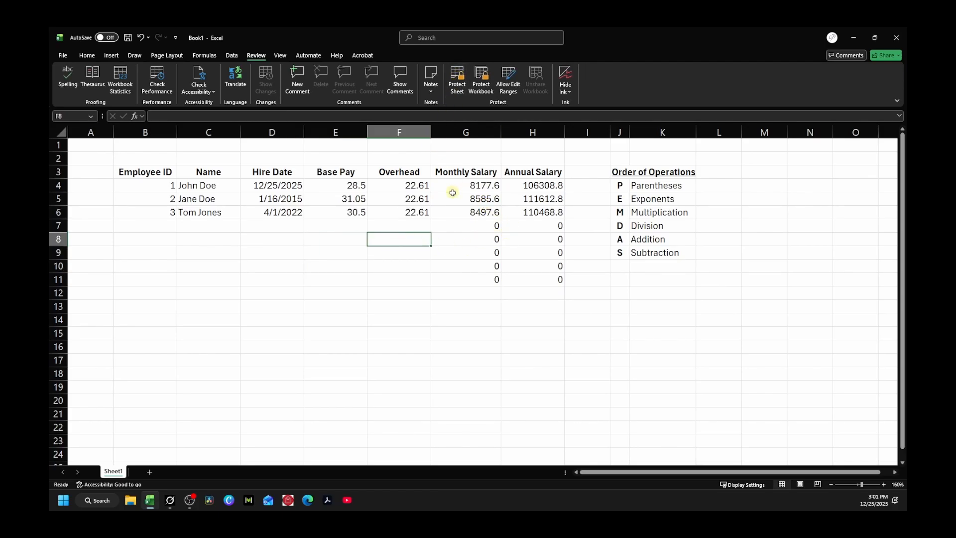
pyautogui.click(466, 185)
pyautogui.moveTo(466, 185); pyautogui.dragTo(529, 277)
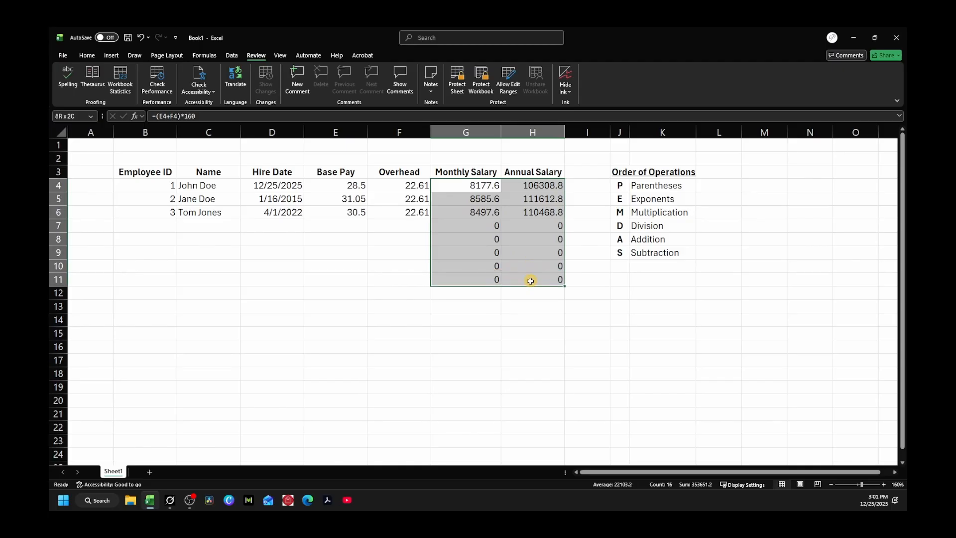
pyautogui.doubleClick(540, 240)
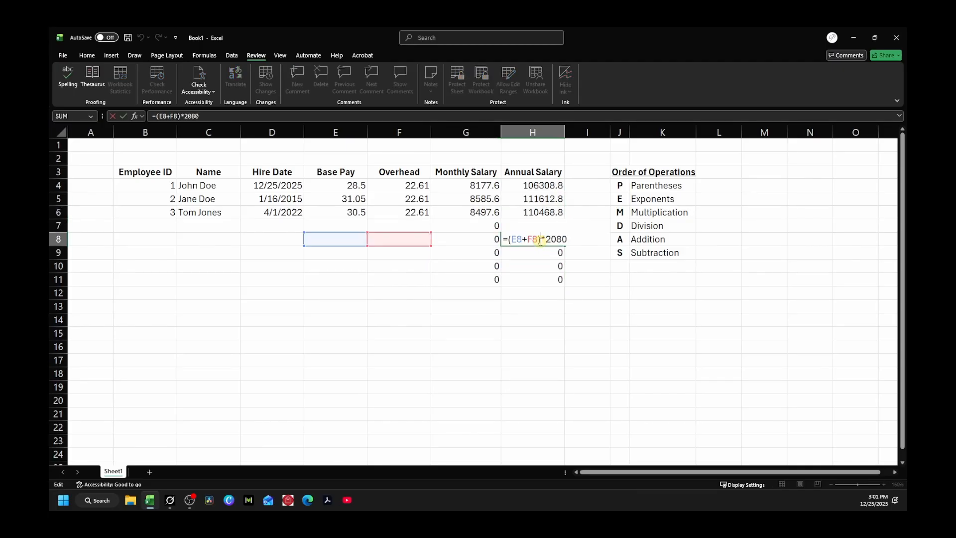
pyautogui.press('Escape')
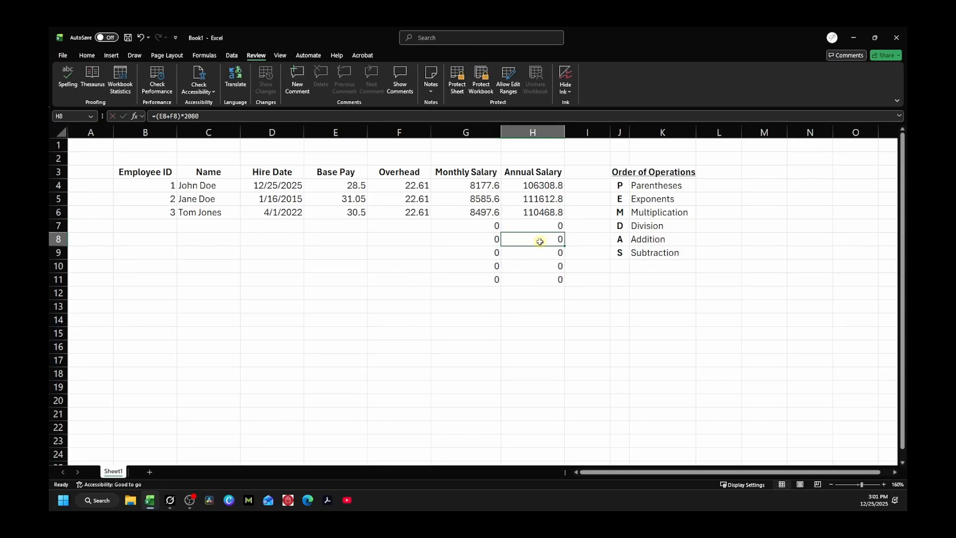